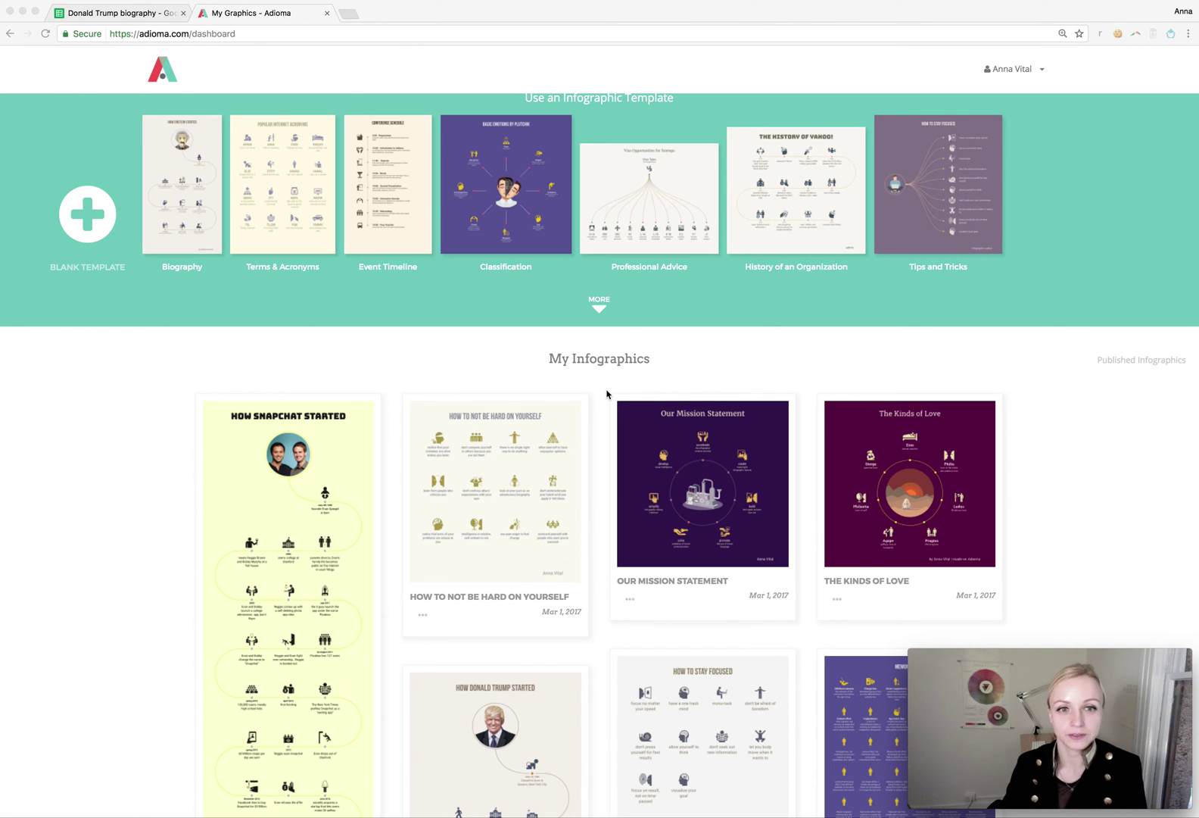
Start a new infographic from the Biography template and review its sample Einstein milestones
scroll(606, 393, up, 1)
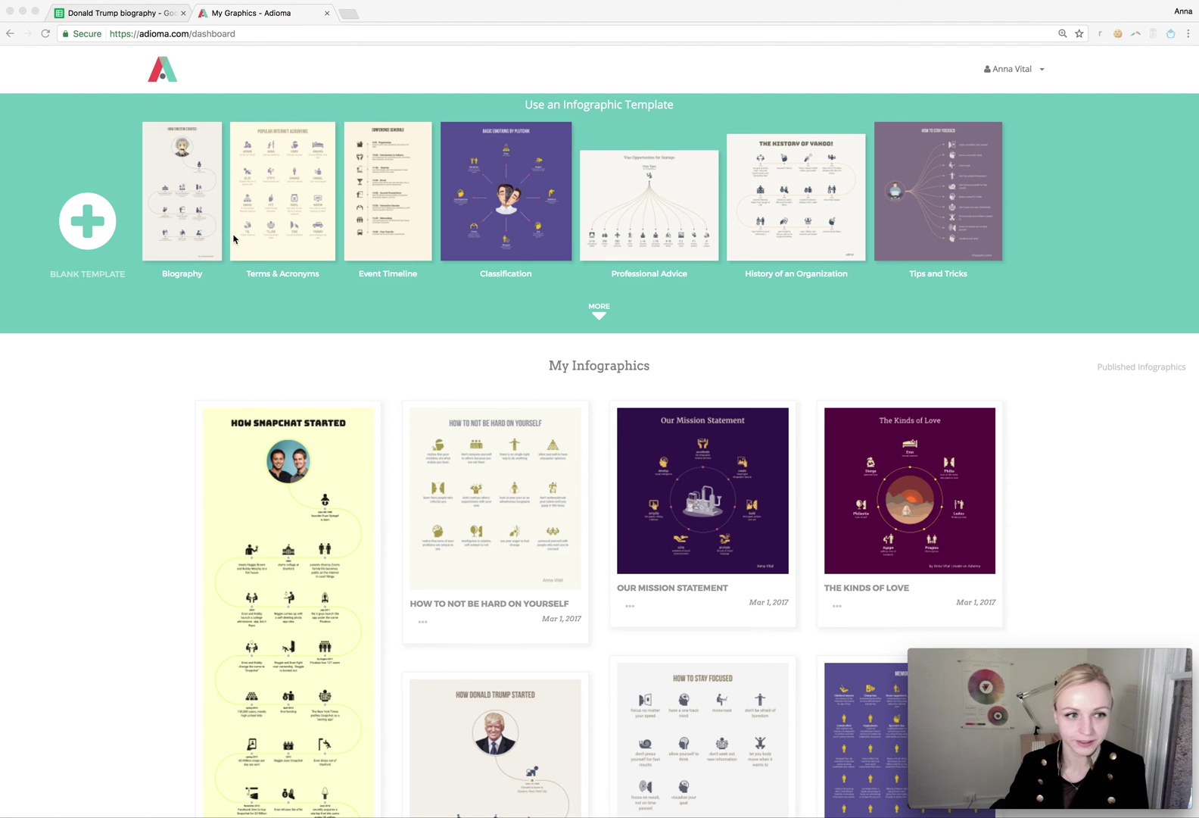
click(186, 197)
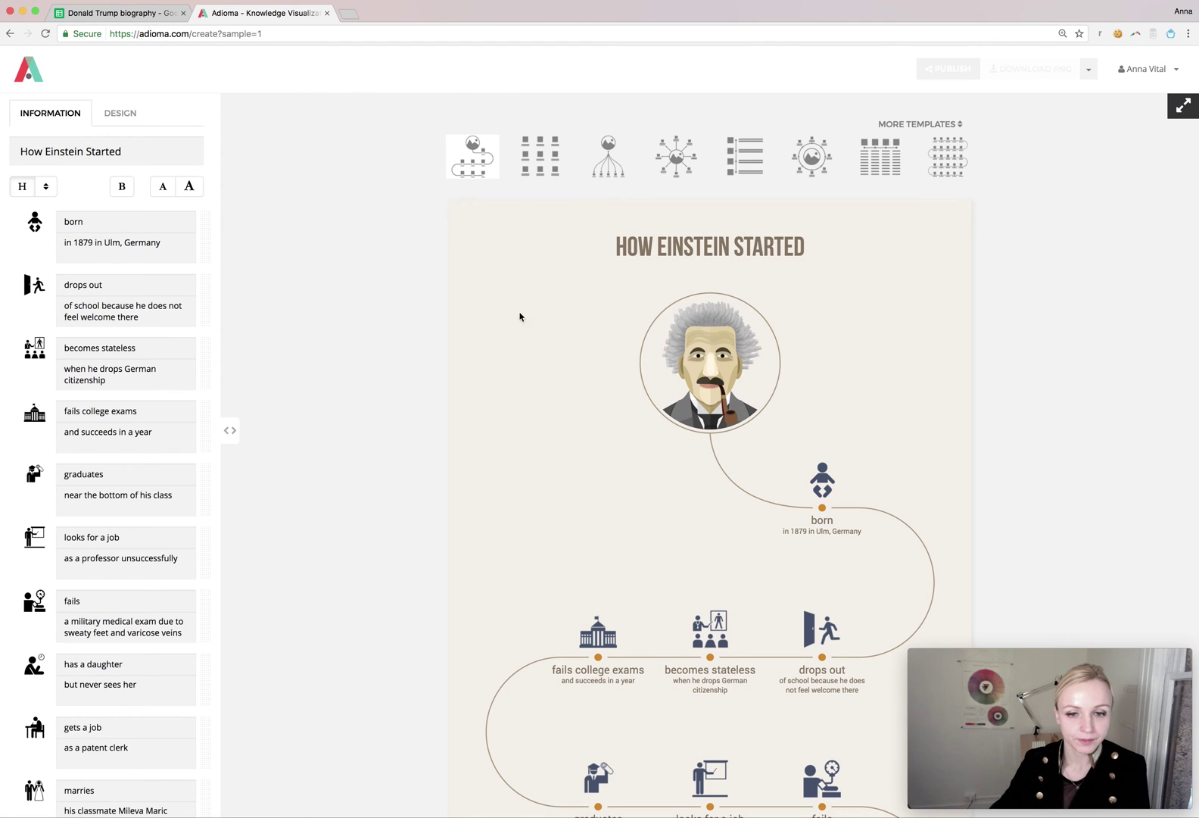
click(126, 368)
scroll(114, 373, up, 5)
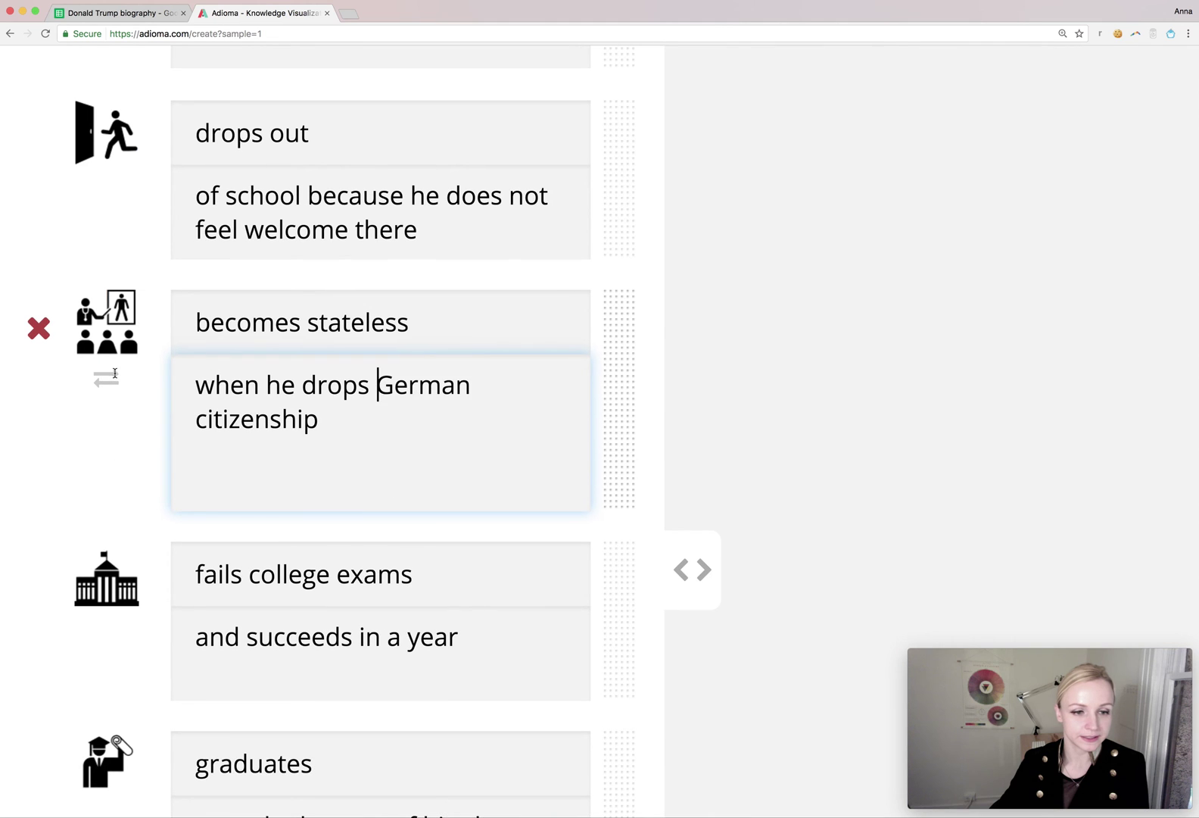
scroll(408, 386, down, 3)
scroll(408, 385, down, 2)
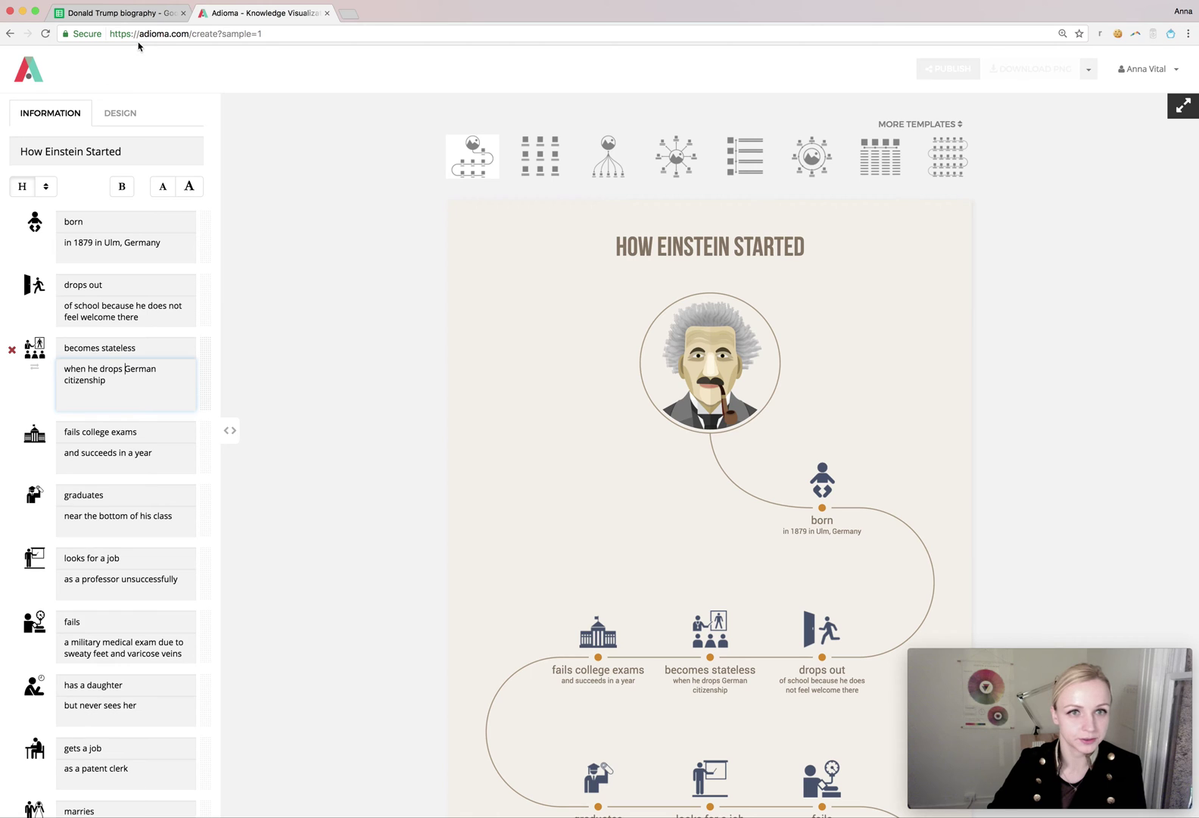
scroll(148, 342, down, 3)
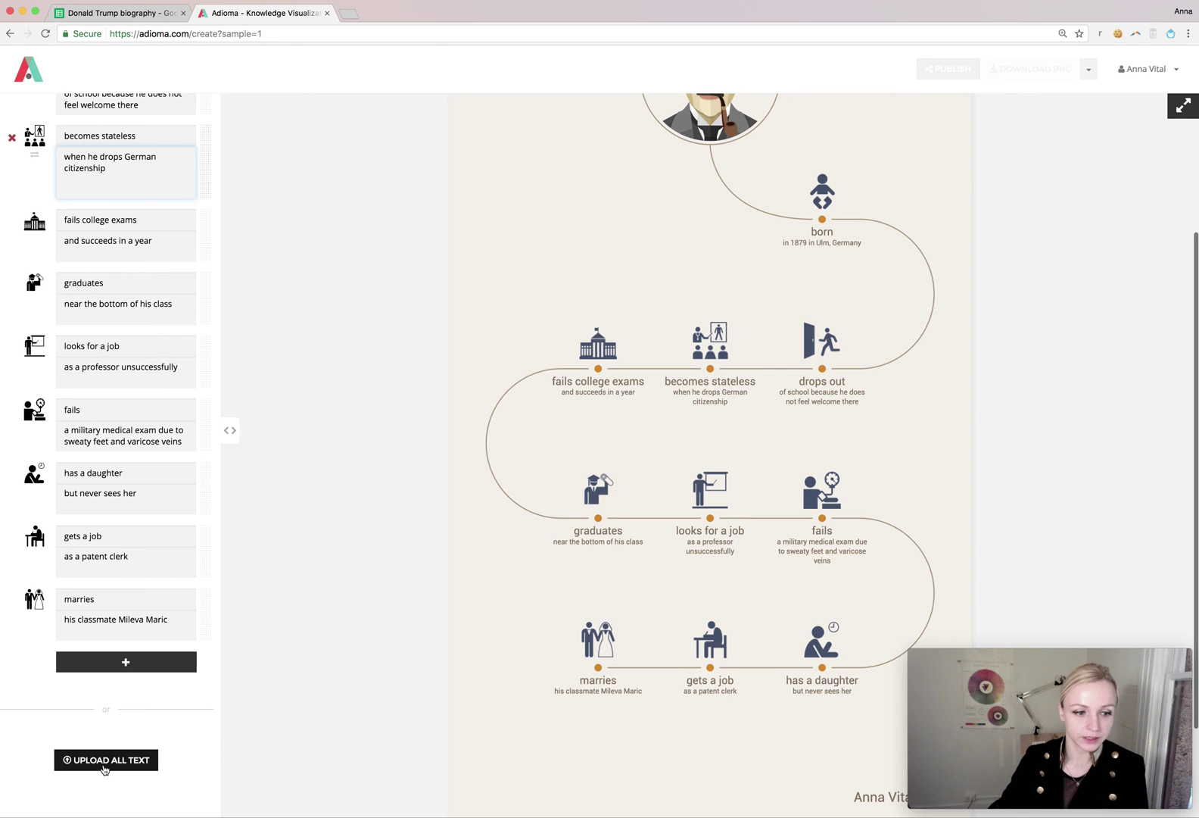
Replace all timeline events with the pasted Donald Trump biography lines via Upload All Text
click(105, 765)
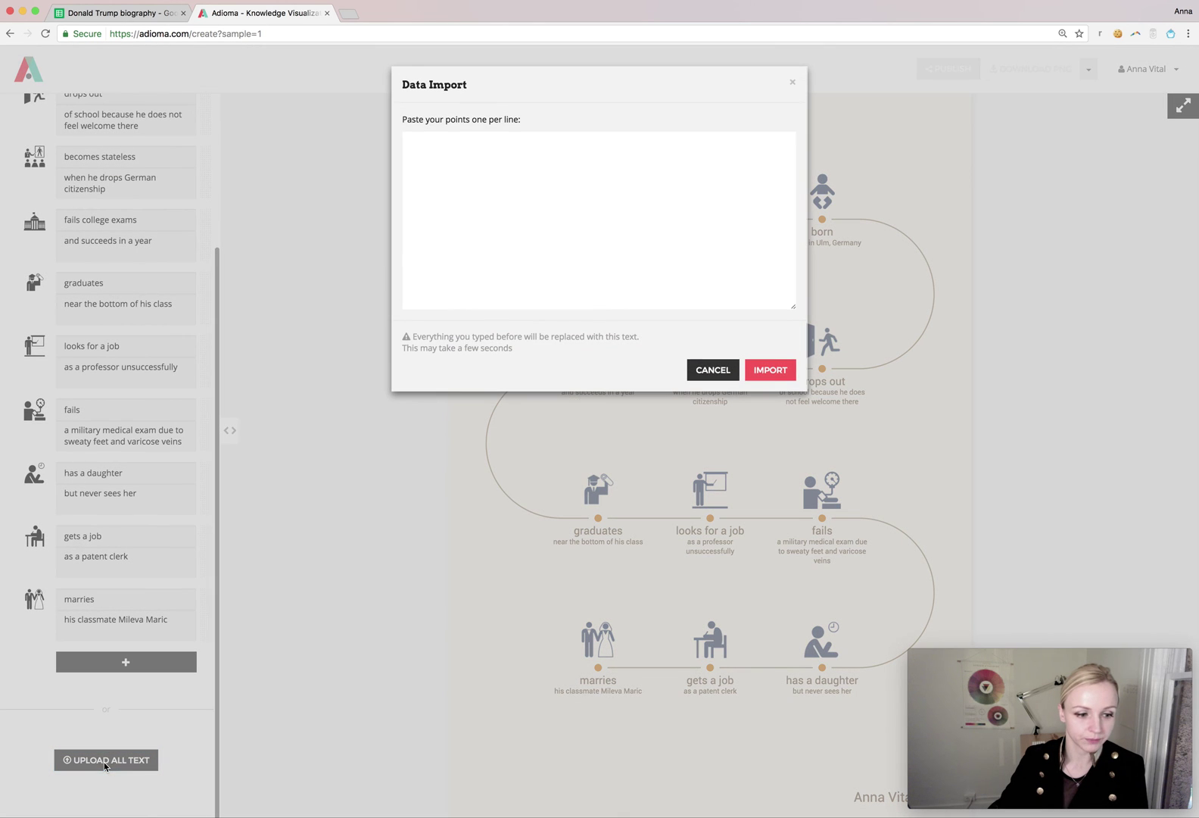
click(474, 157)
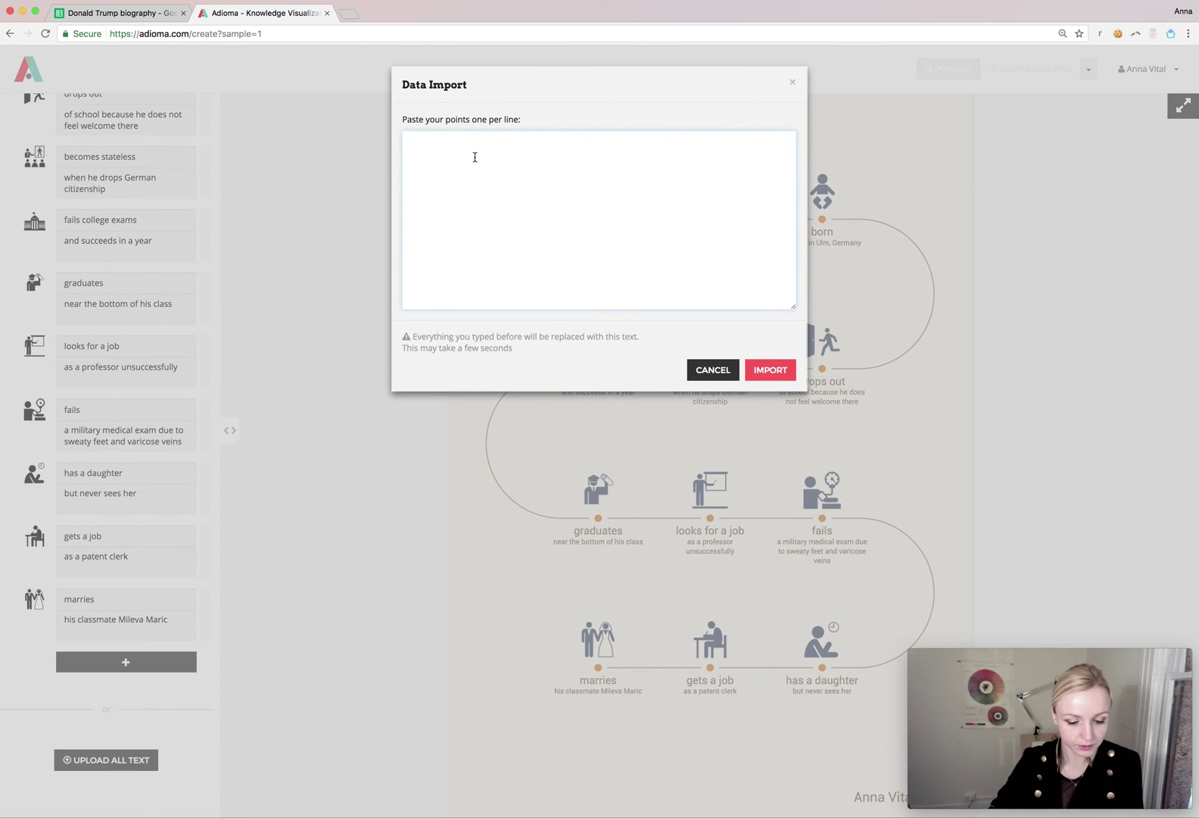
key(super+v)
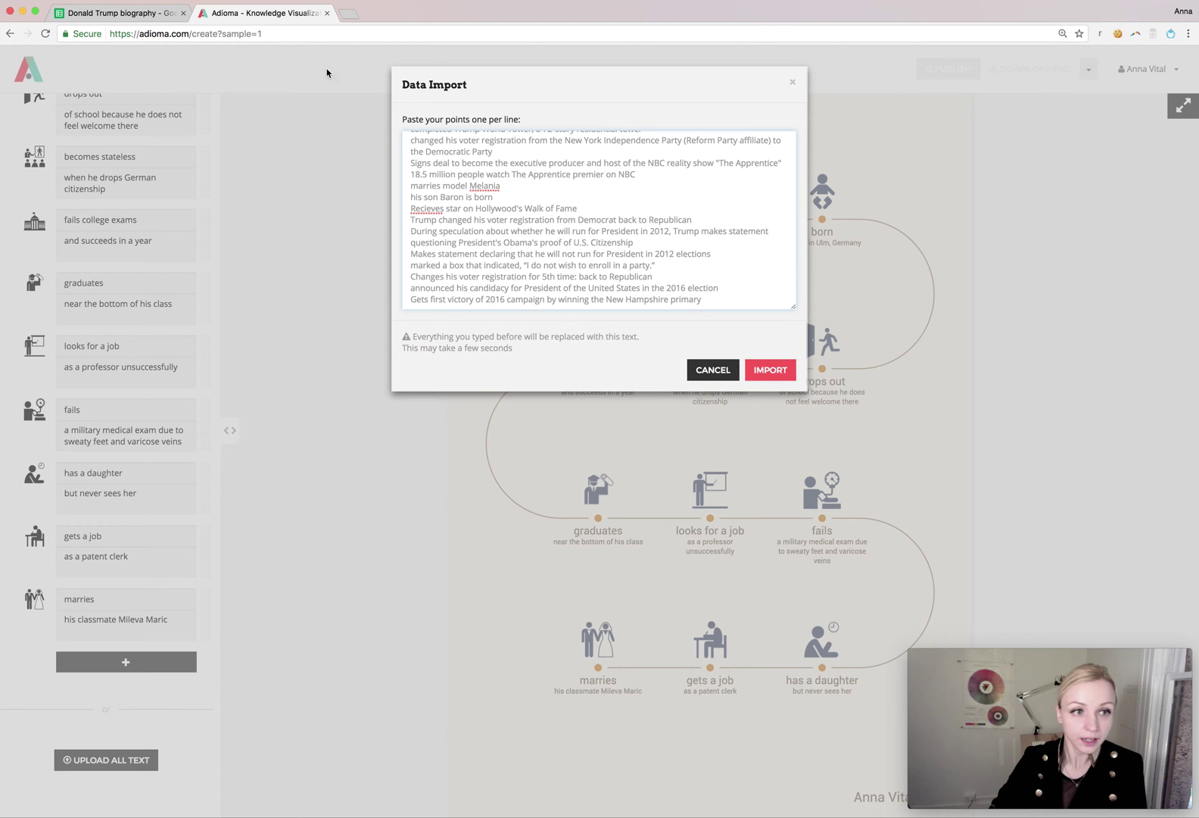
click(771, 370)
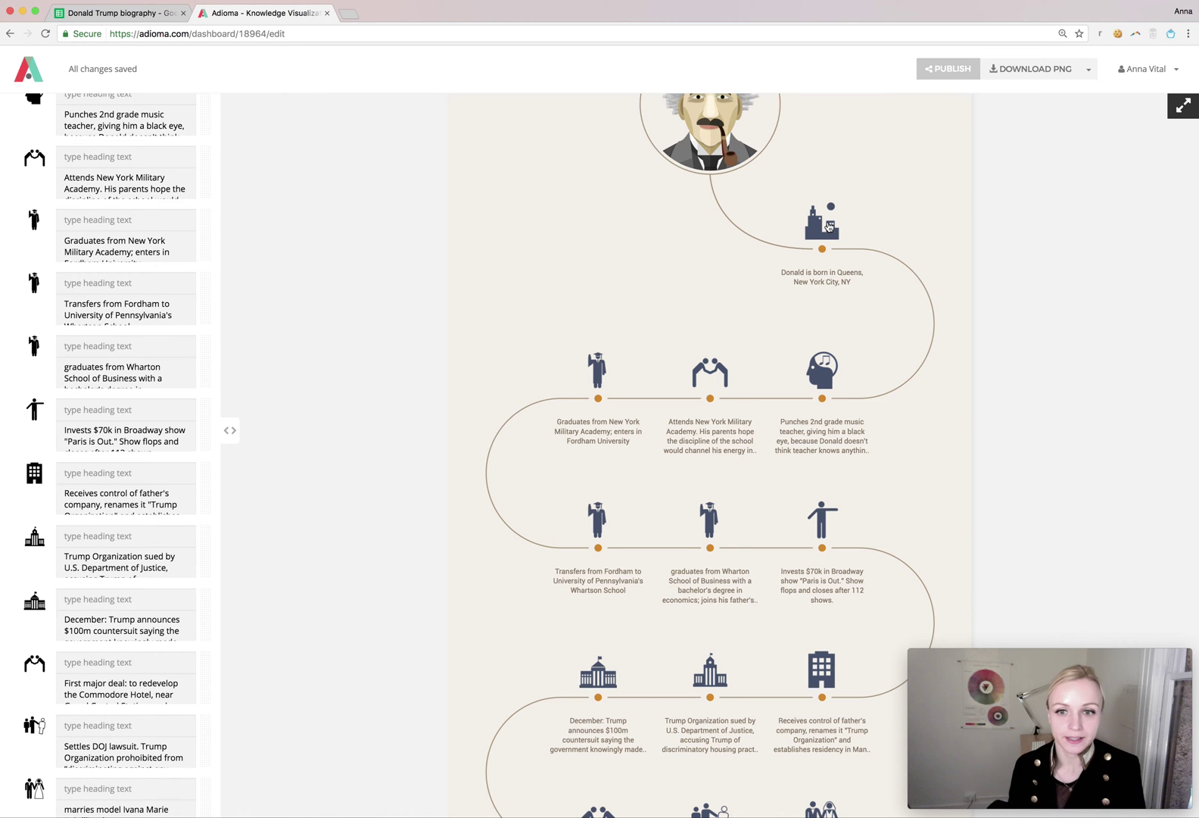
scroll(480, 221, up, 2)
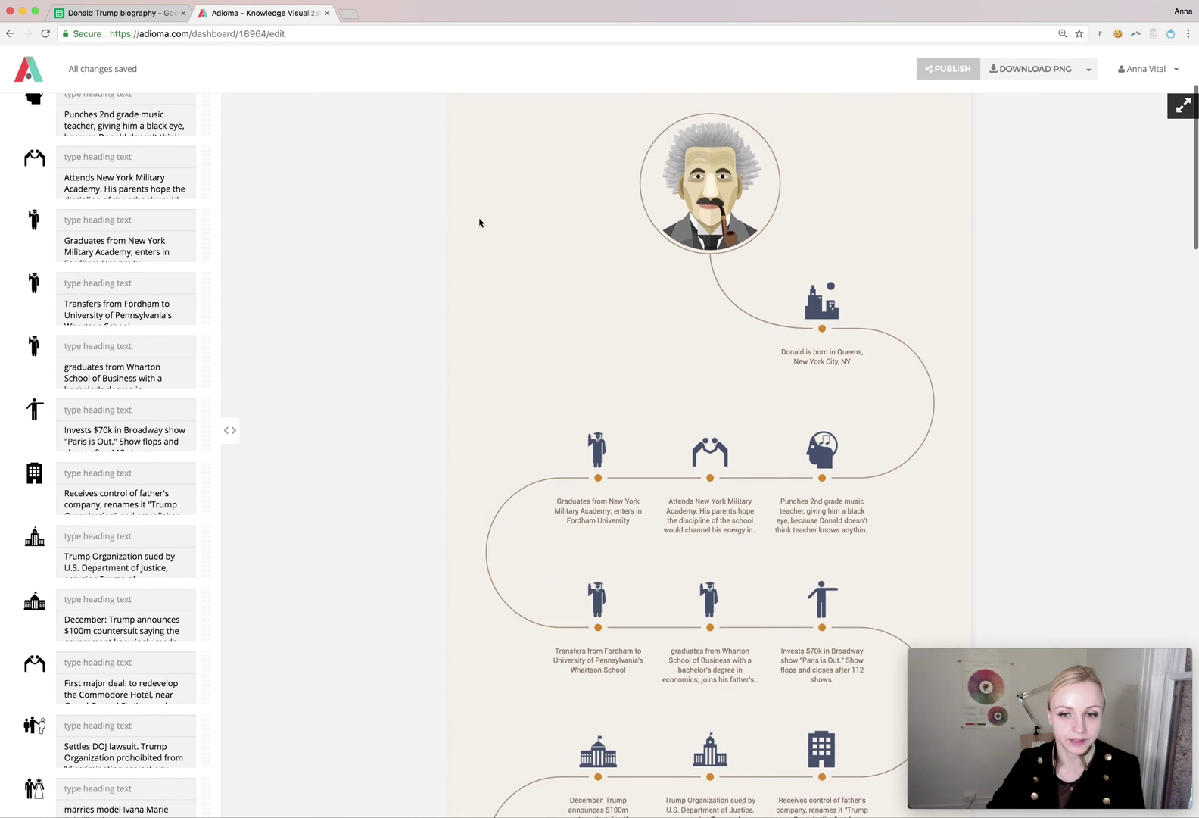
scroll(160, 211, up, 5)
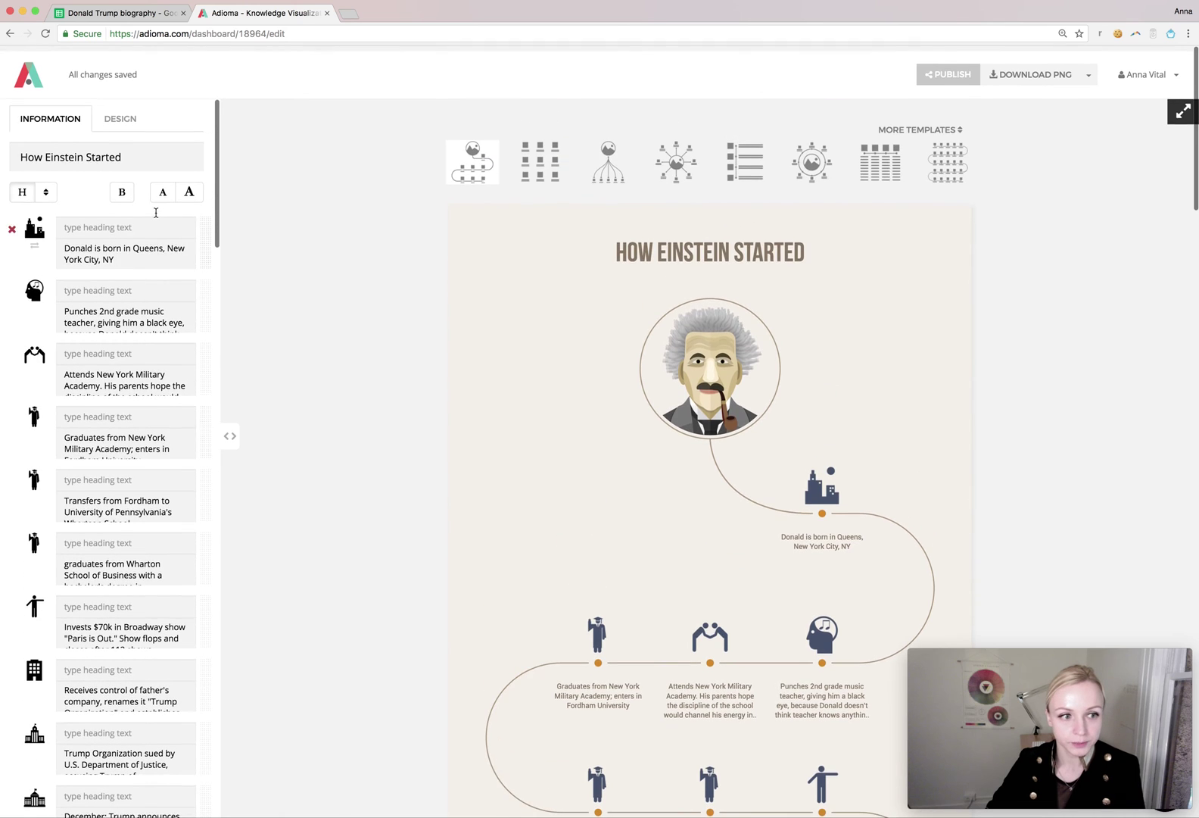
mouse_move(80, 261)
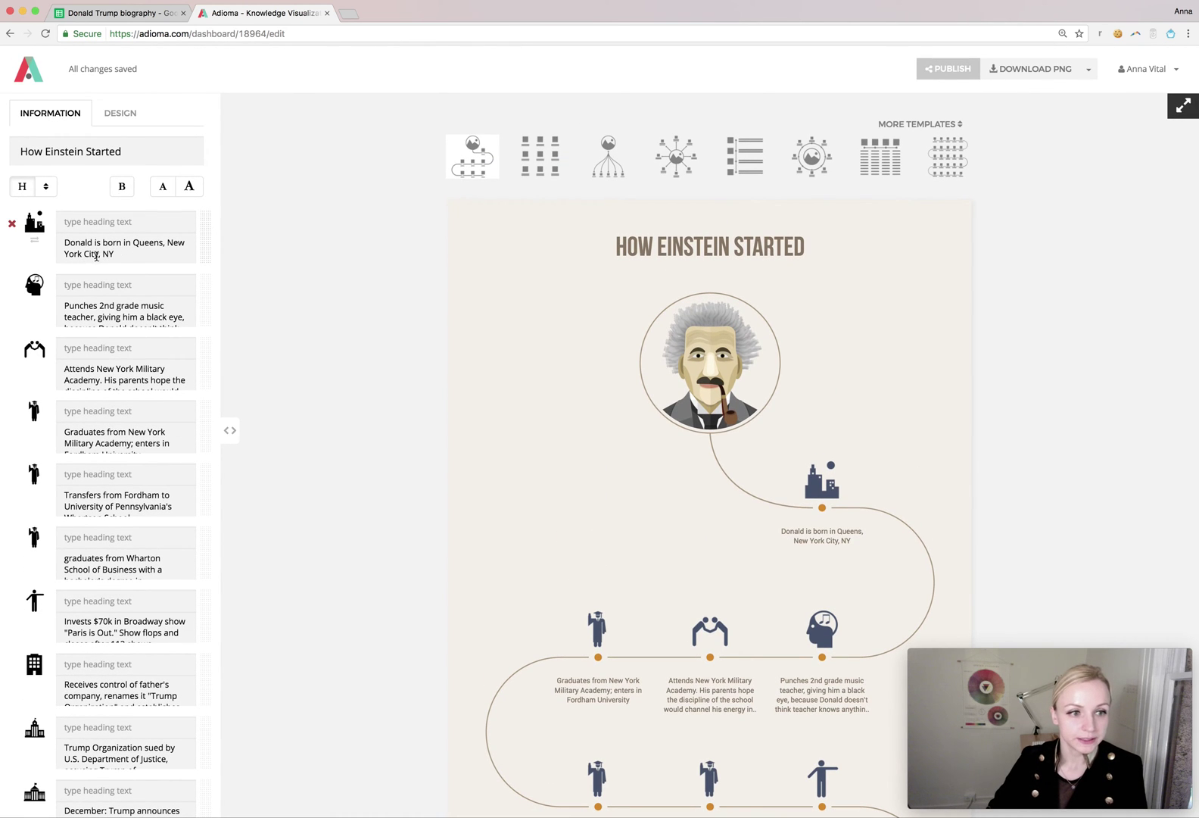
click(35, 225)
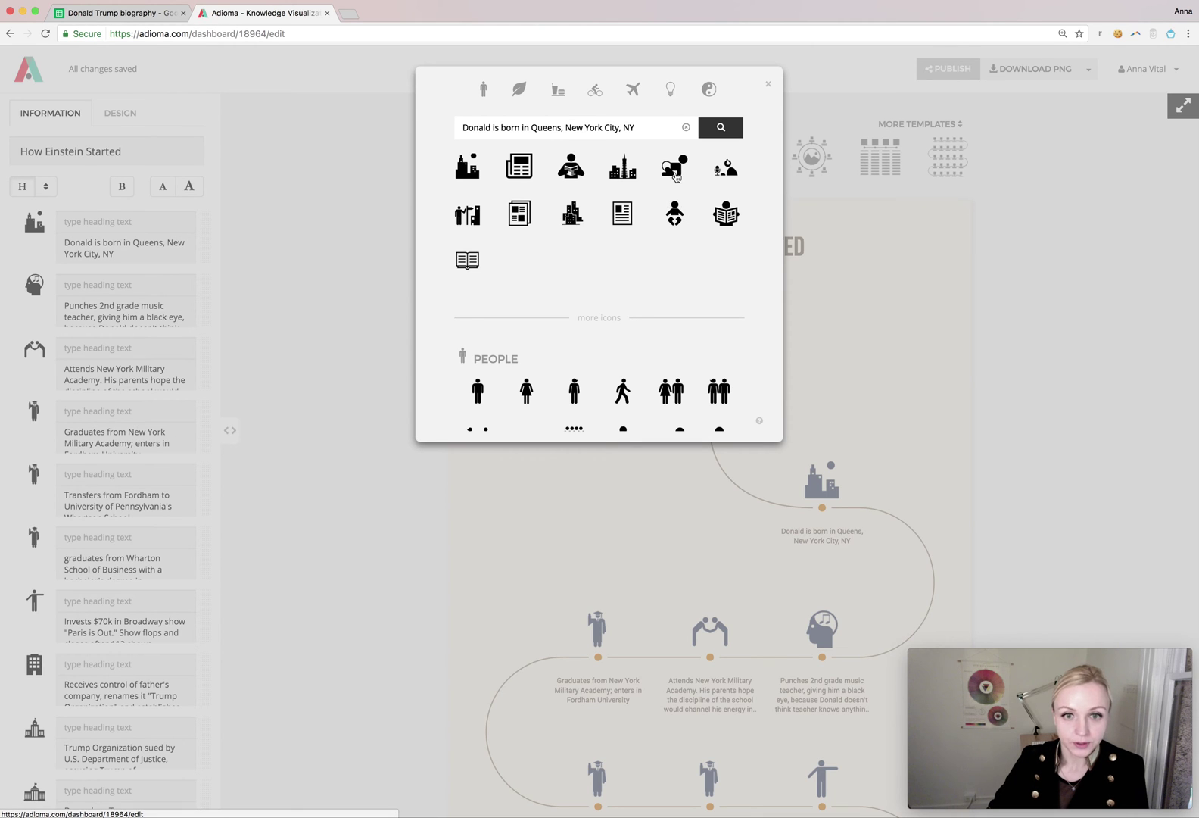
Swap the Queens birth event's building icon for the crawling baby icon
scroll(680, 173, down, 1)
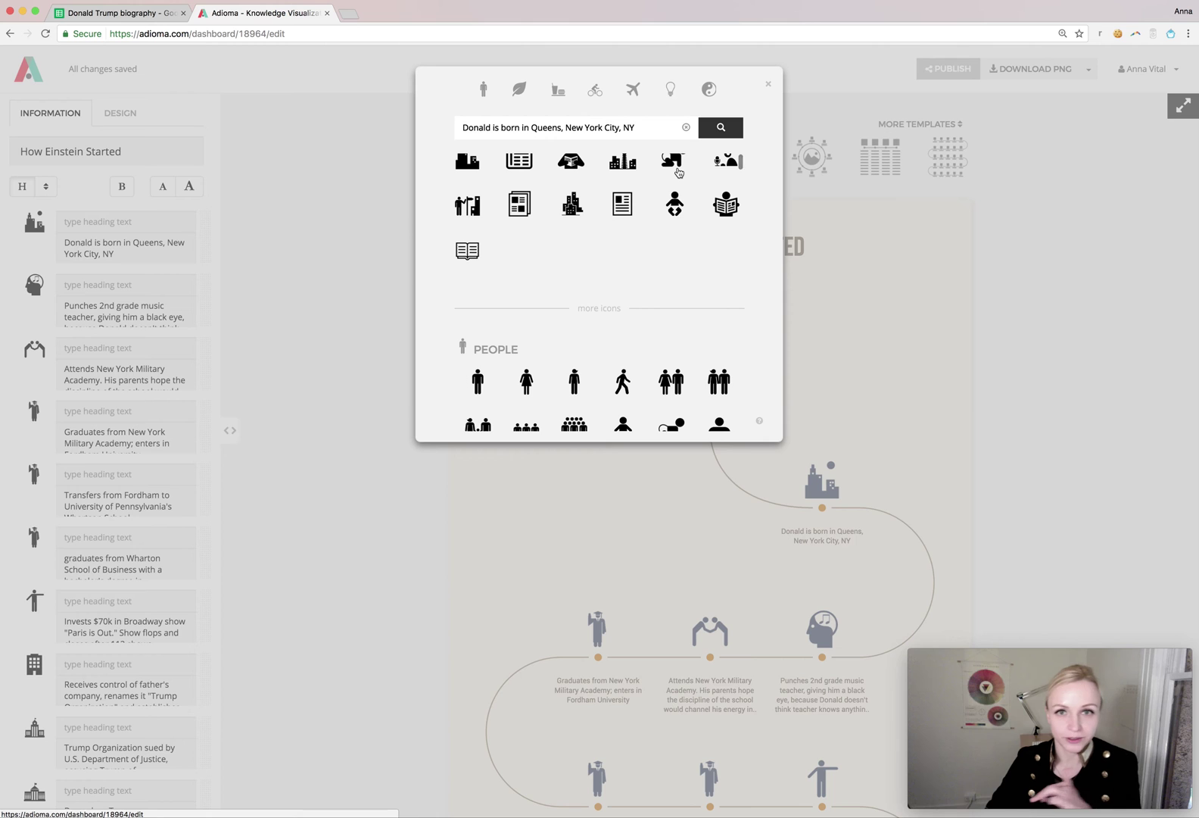
click(678, 168)
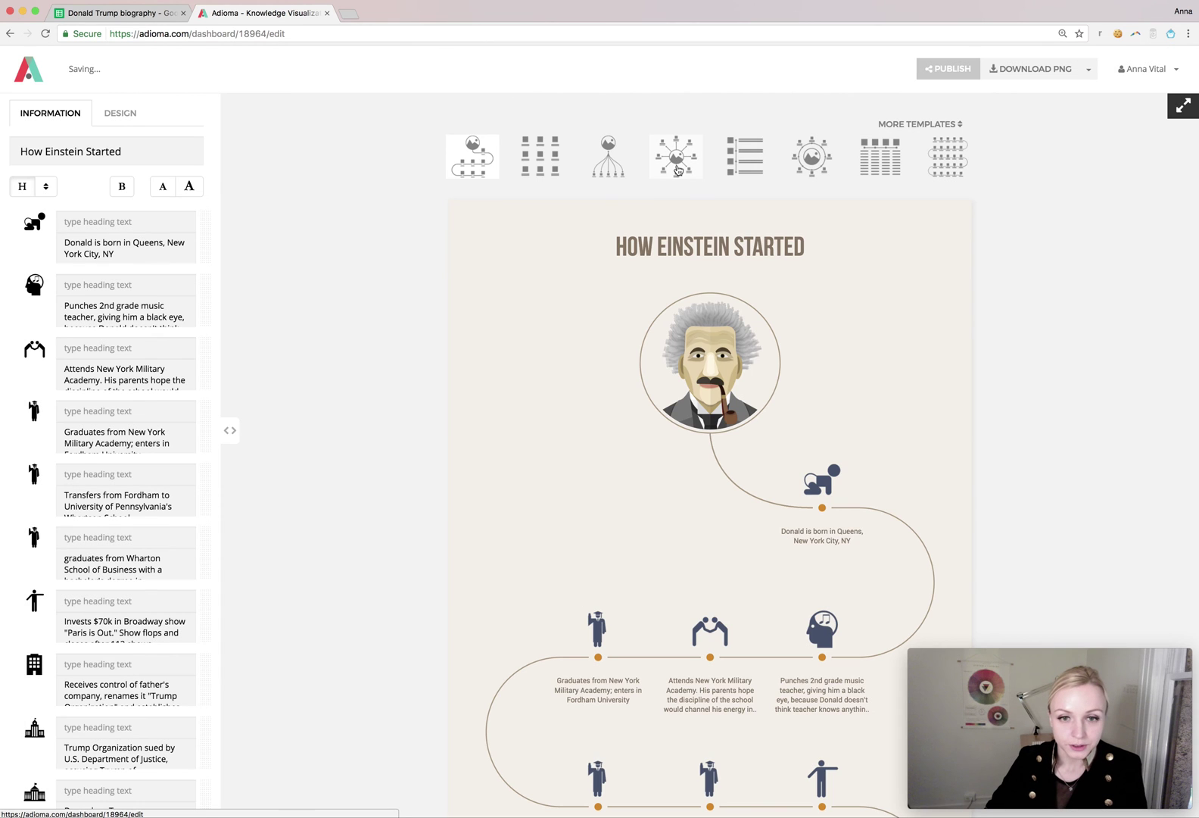
scroll(650, 279, down, 3)
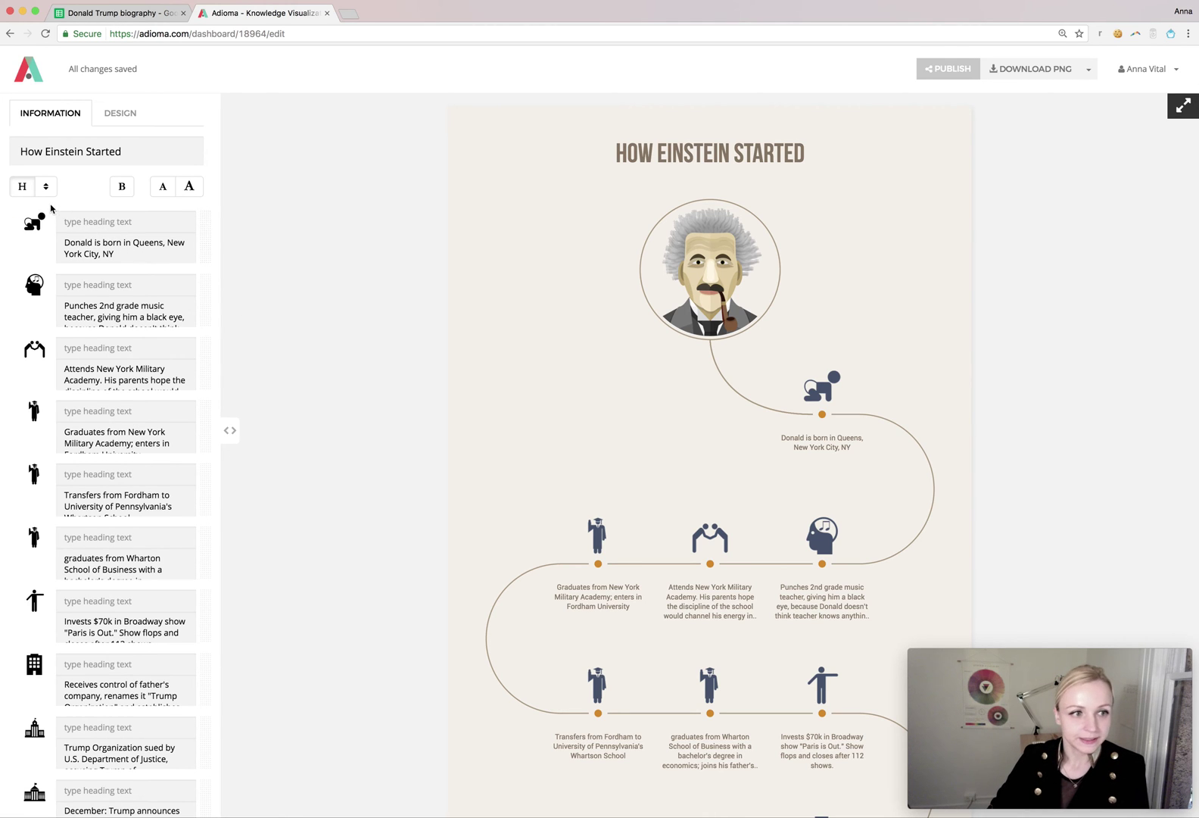
Turn on event headings and give the birth event the heading 1946
scroll(38, 209, down, 1)
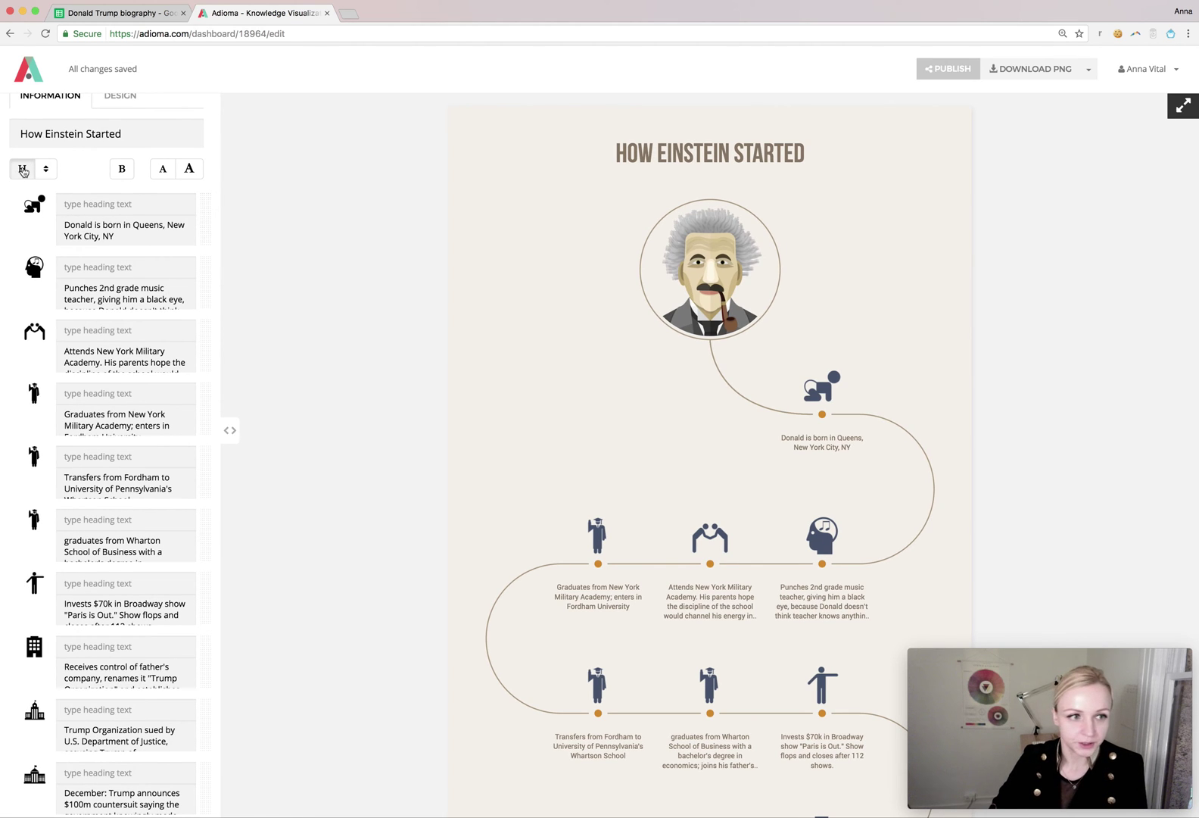
click(23, 169)
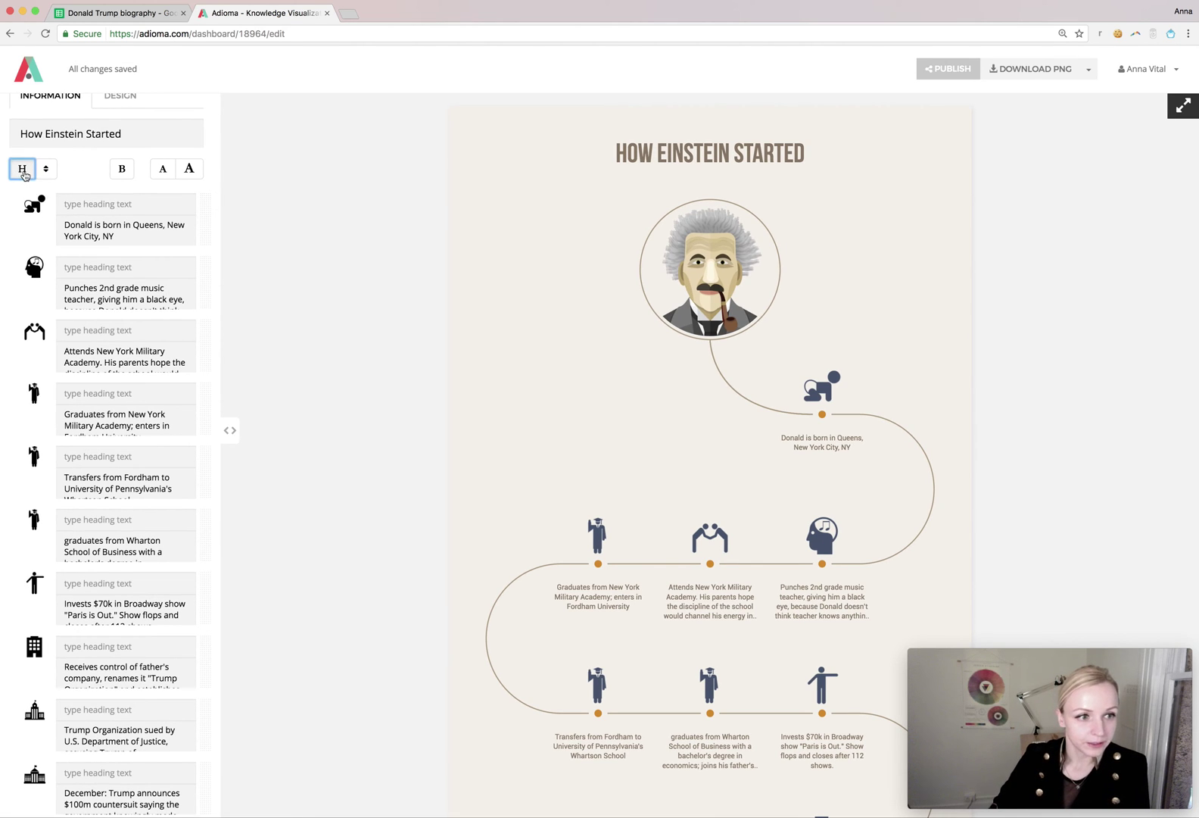
click(88, 204)
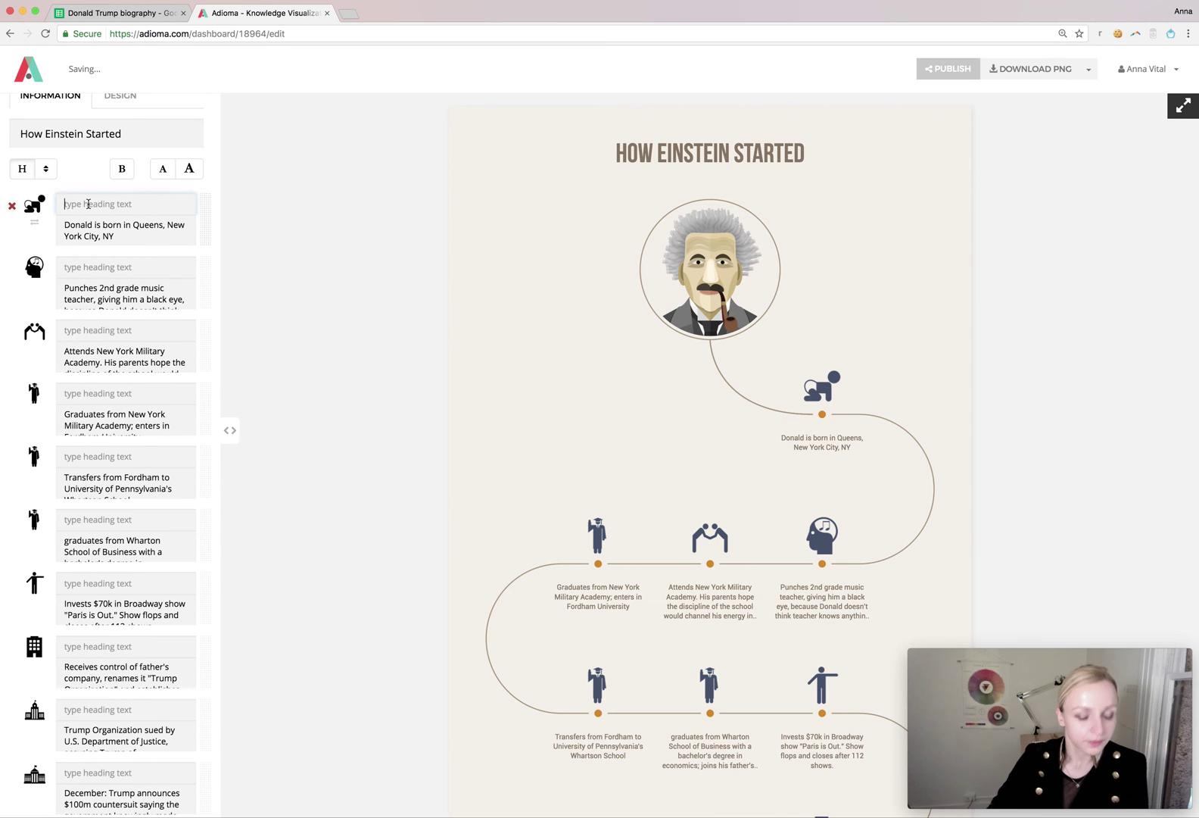
text(1946)
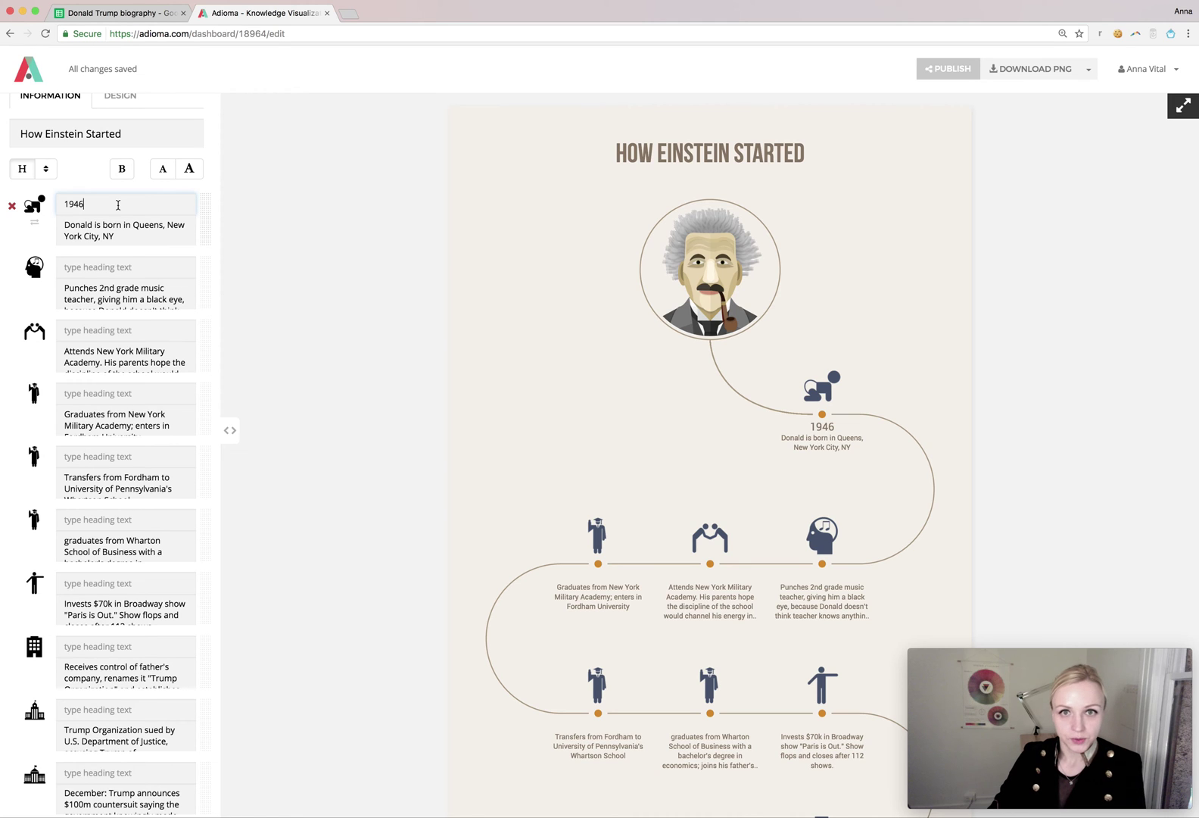
Set the event headings to 75% size and bold
click(47, 170)
click(58, 192)
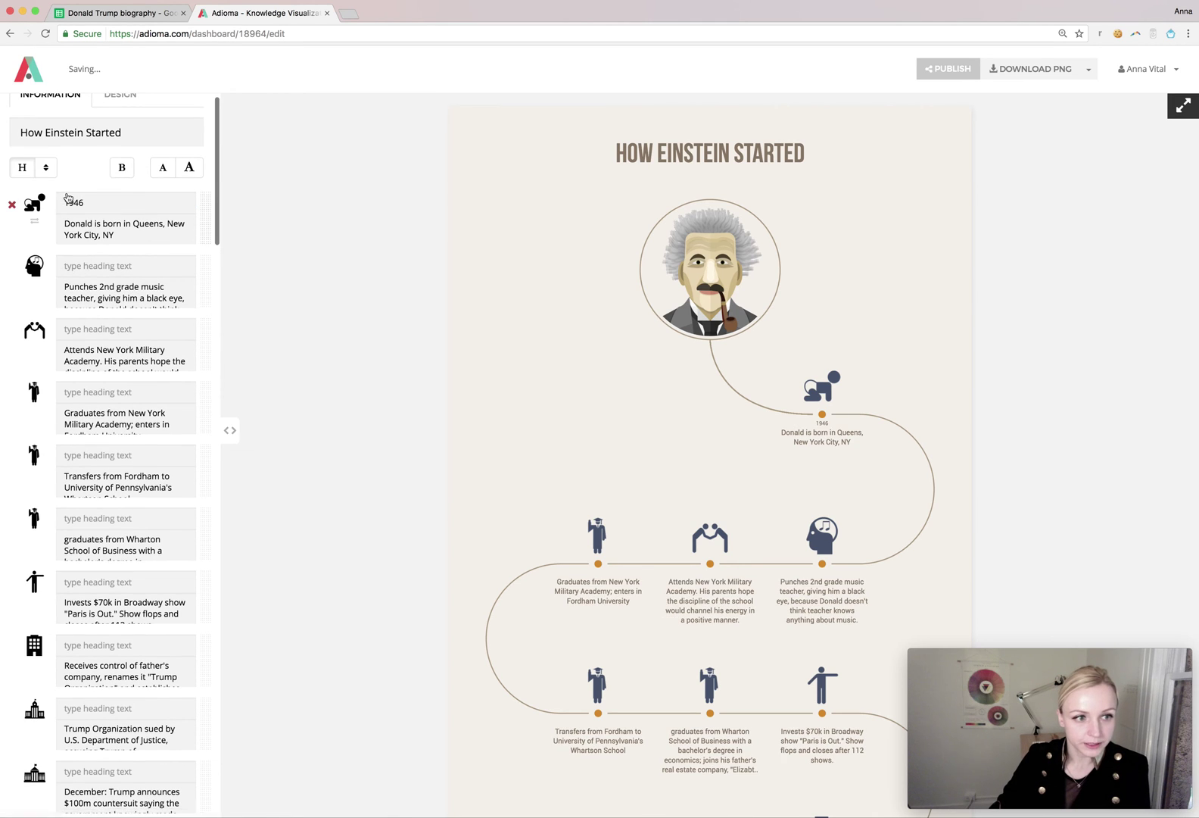
scroll(125, 175, up, 1)
click(122, 168)
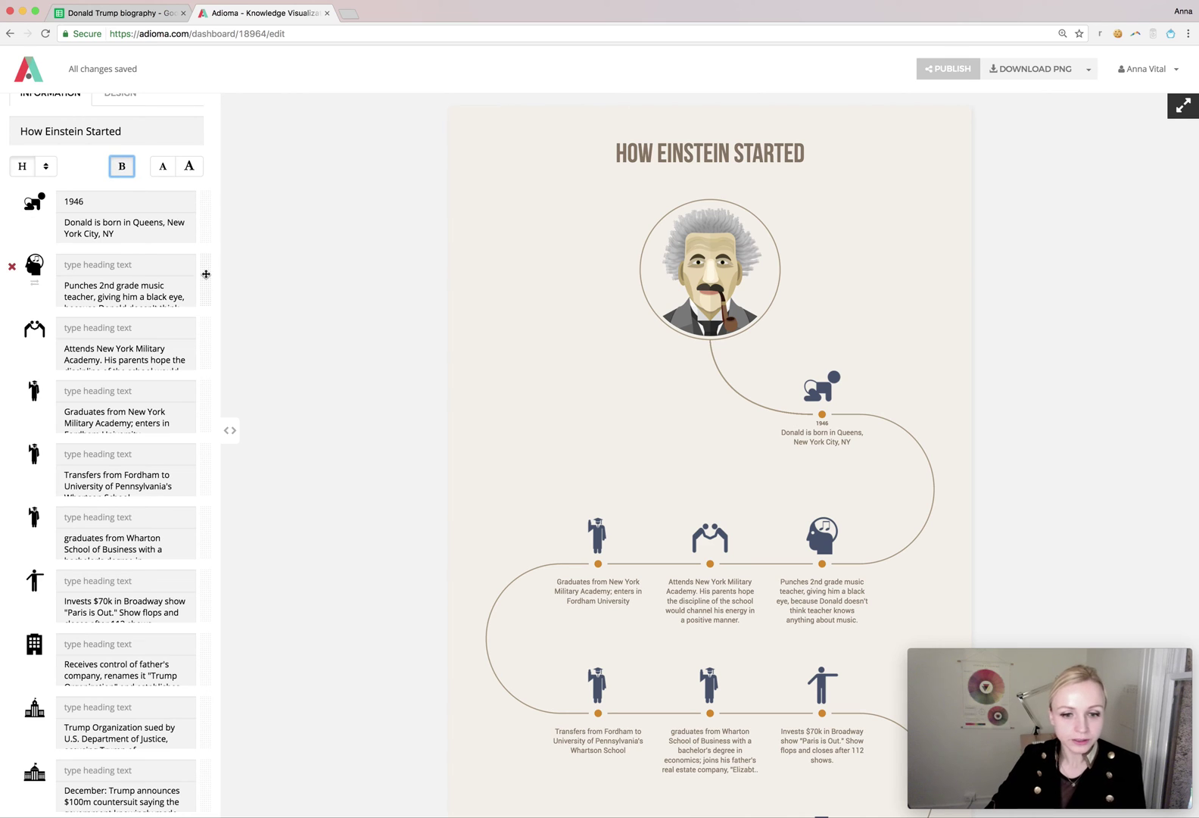
scroll(367, 353, down, 5)
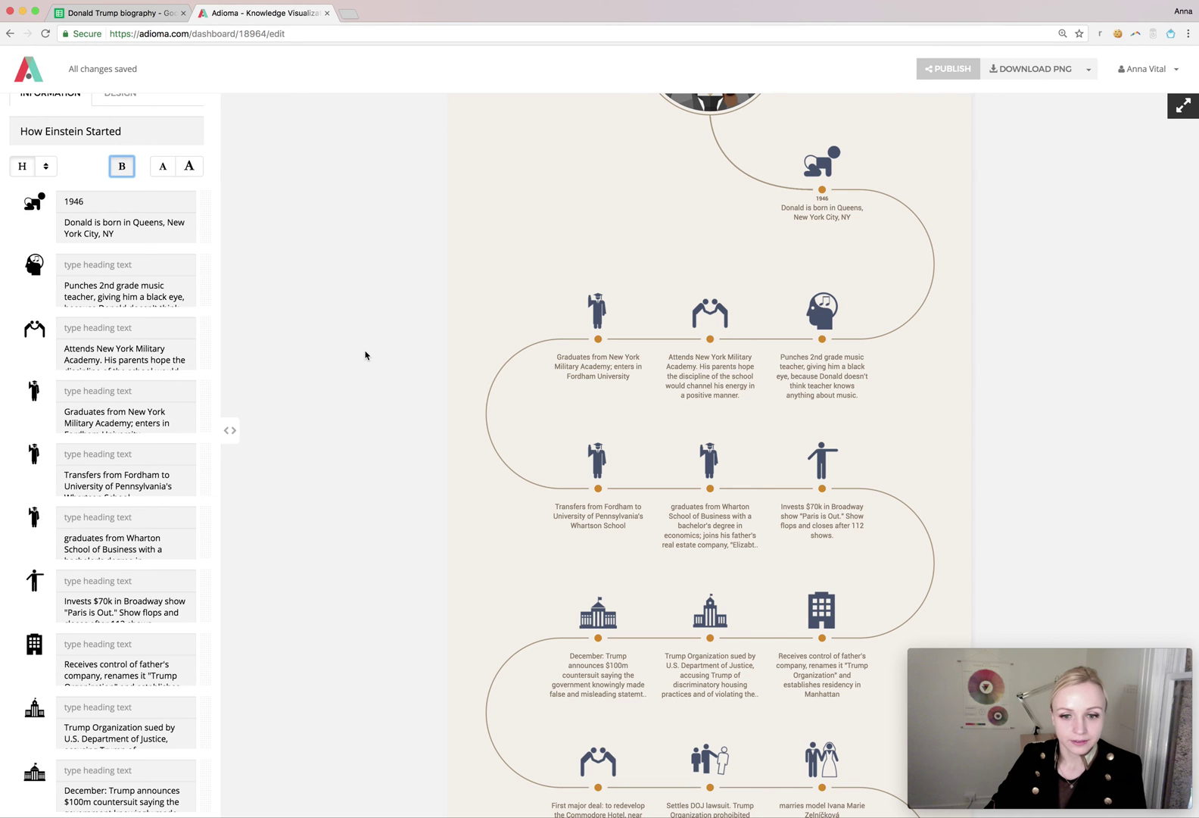
scroll(366, 355, down, 10)
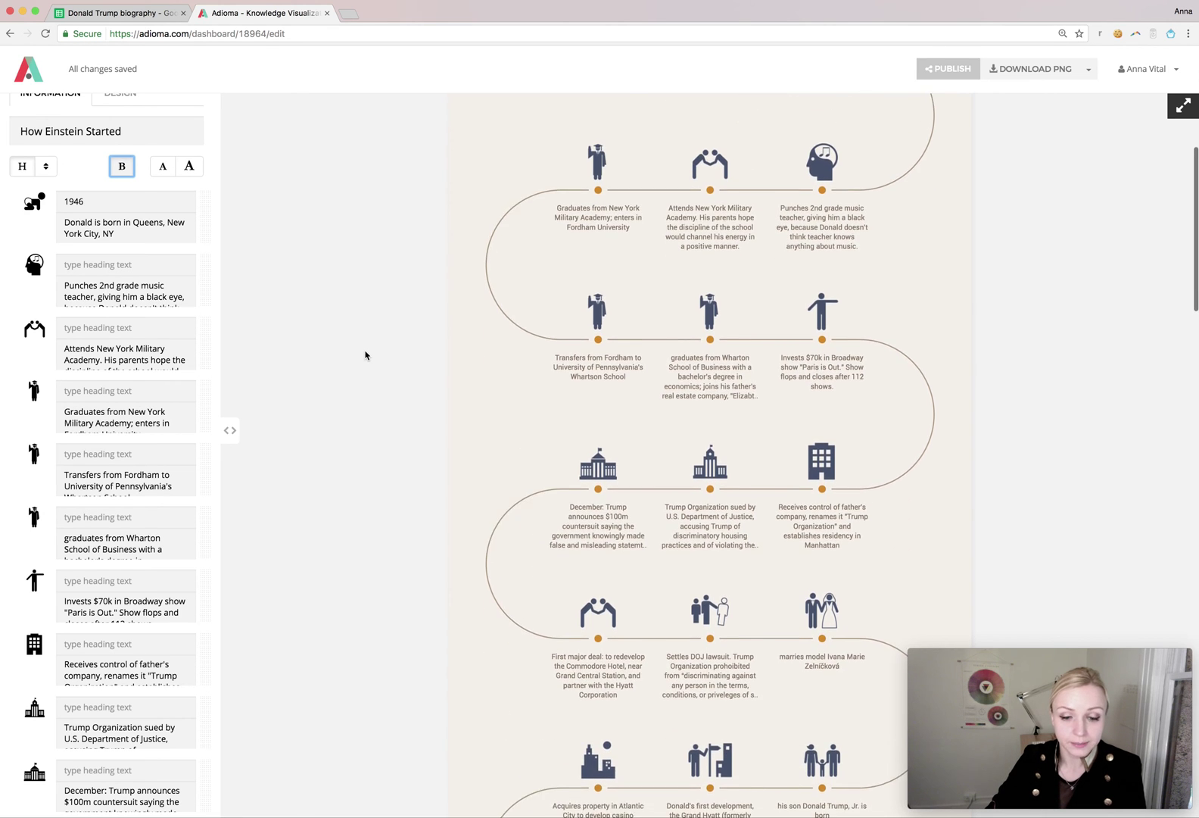
scroll(365, 355, down, 18)
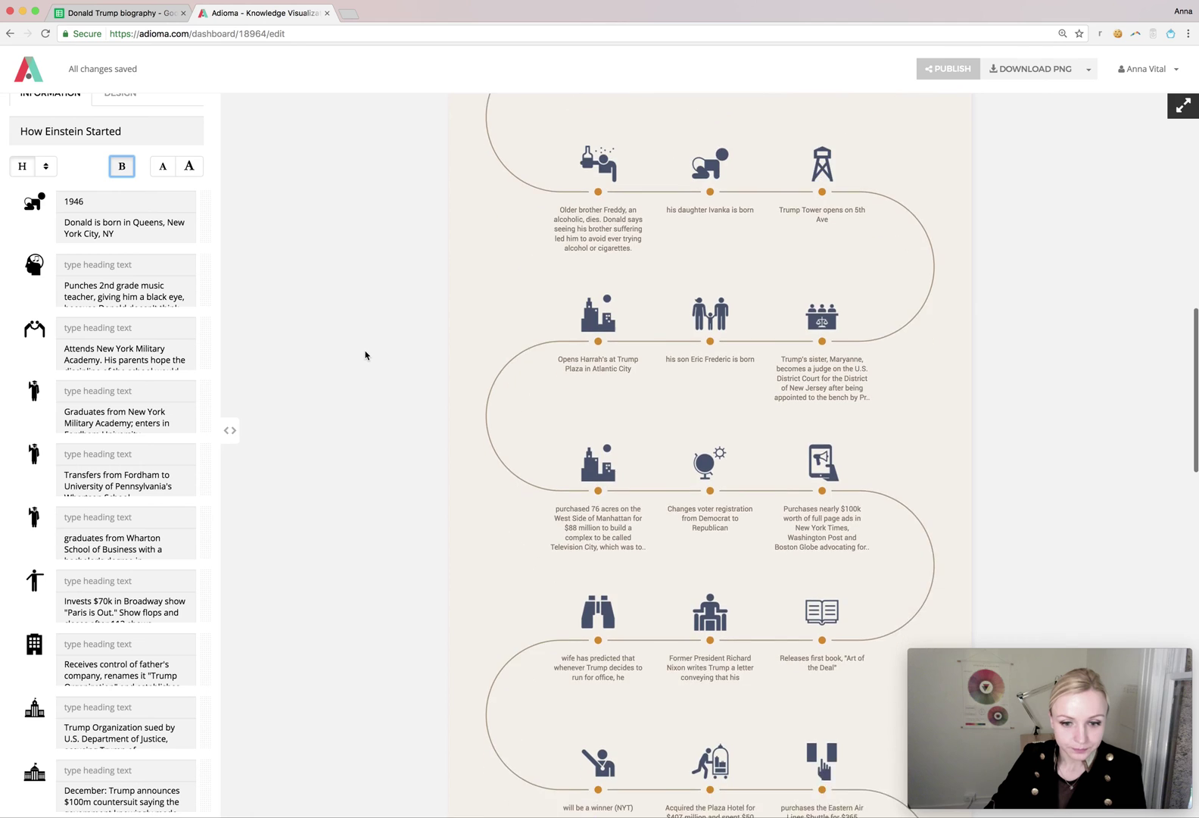
scroll(366, 355, down, 12)
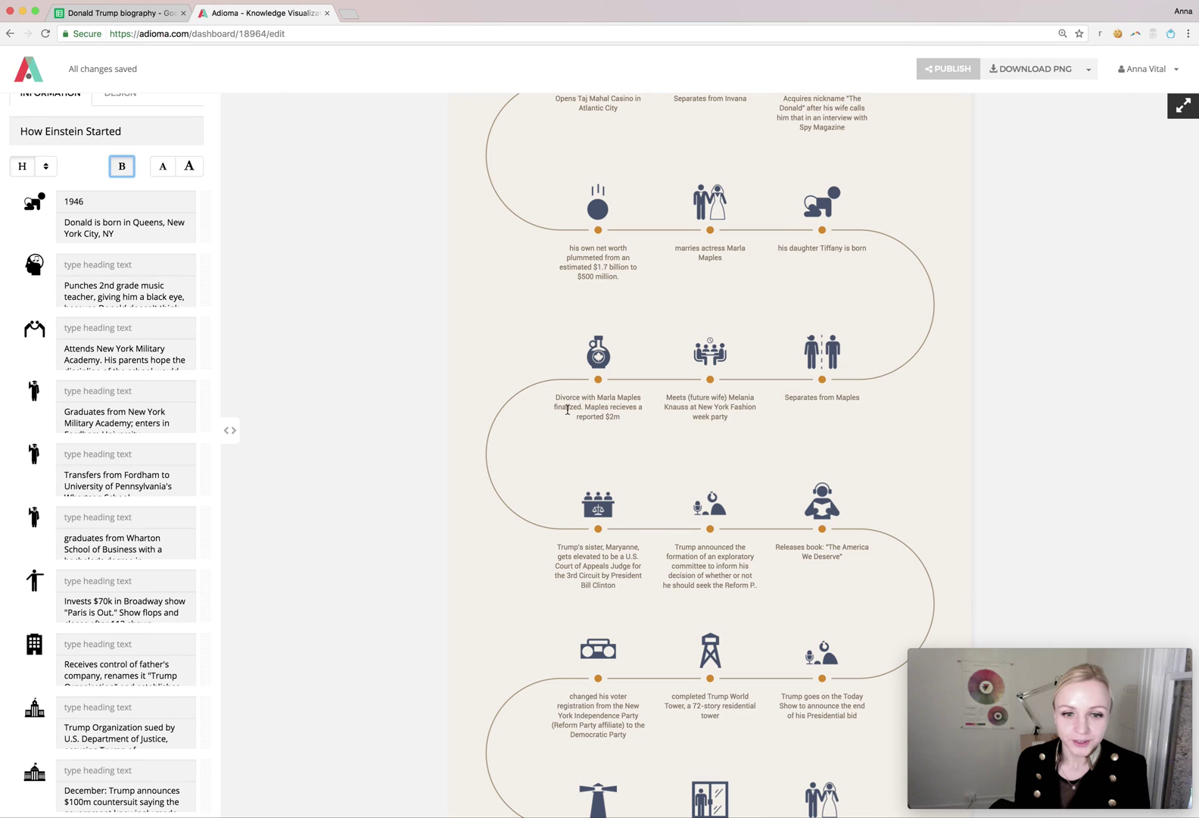
Give the Marla Maples divorce event a two-people icon instead of the perfume bottle
click(601, 361)
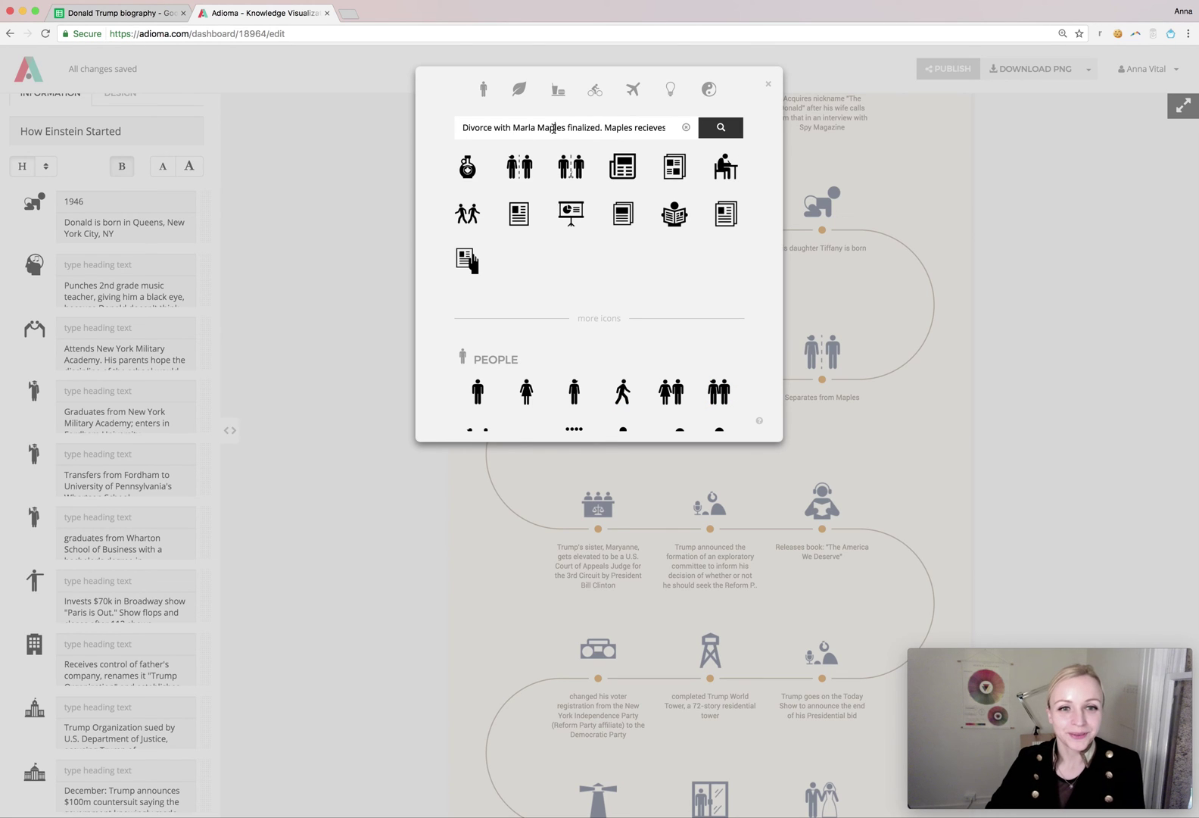
triple_click(553, 129)
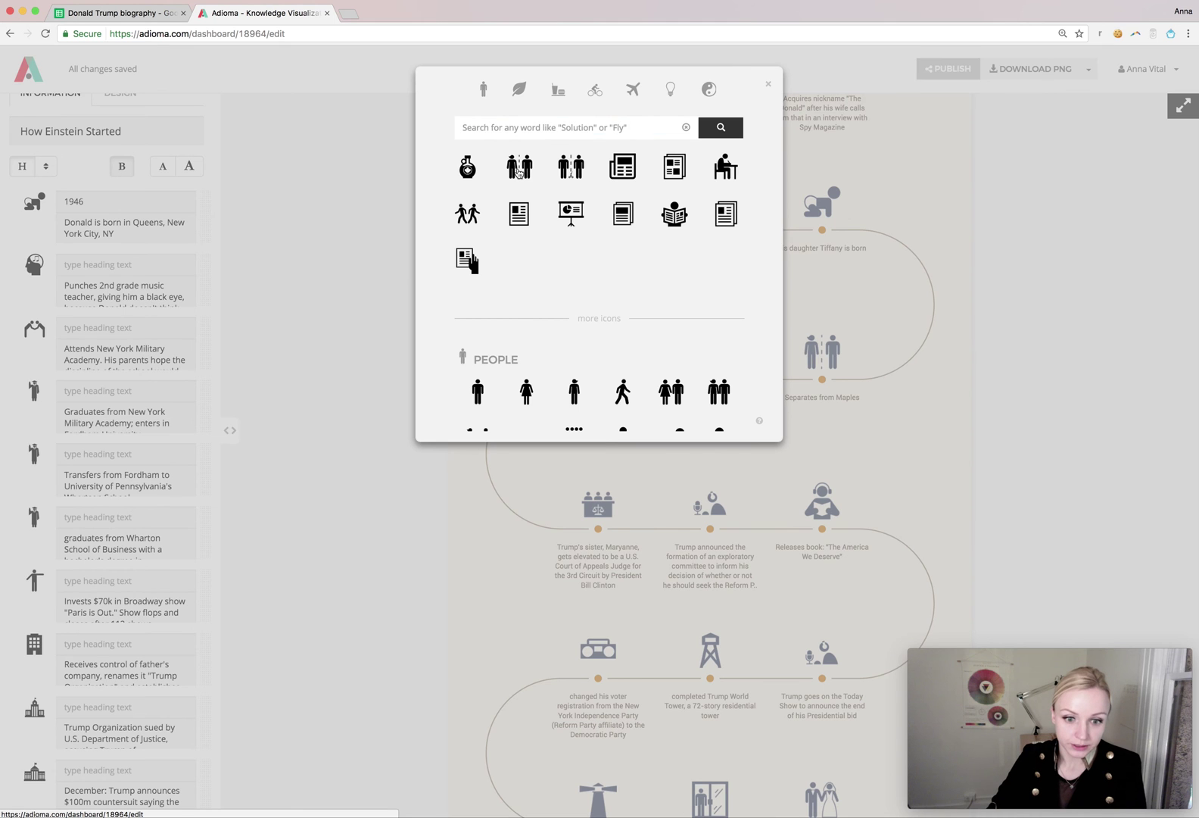
click(519, 170)
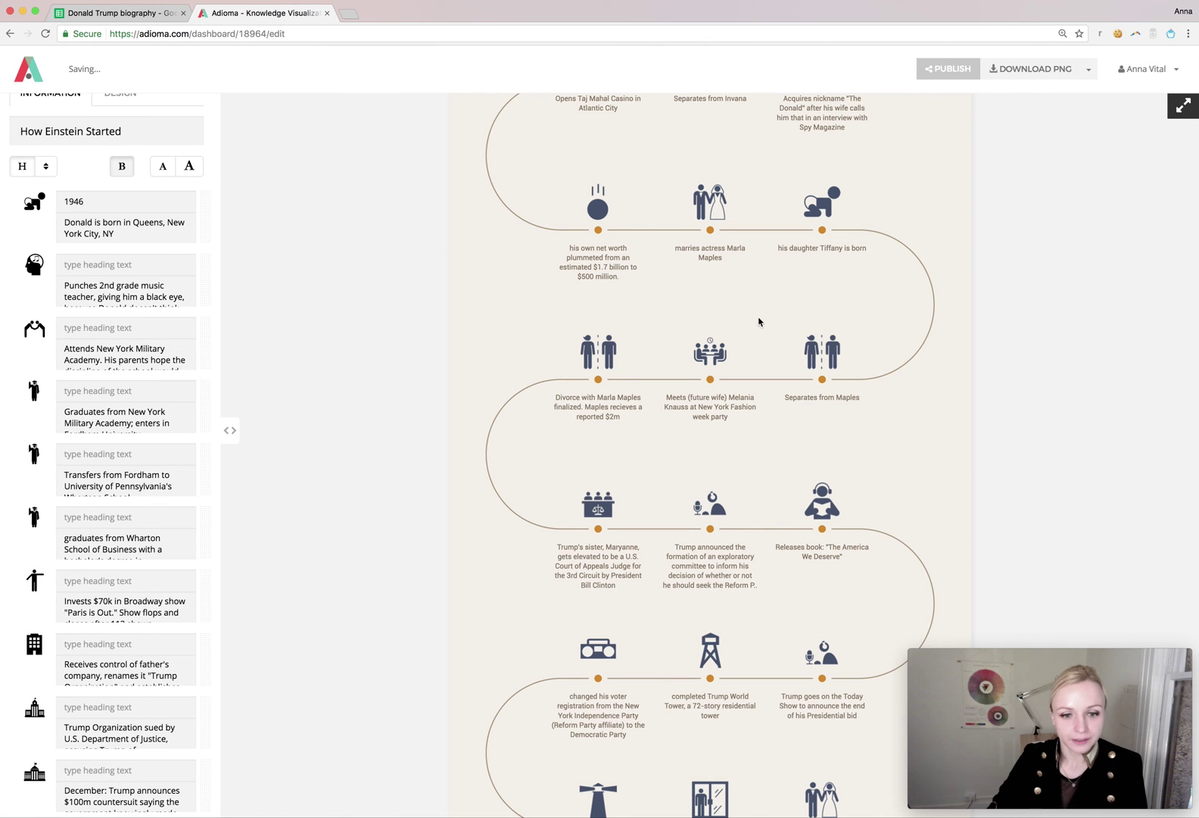
scroll(760, 321, up, 15)
Return to the top of the timeline and bring up icon choices for the music-teacher event
scroll(760, 322, up, 15)
scroll(760, 322, down, 5)
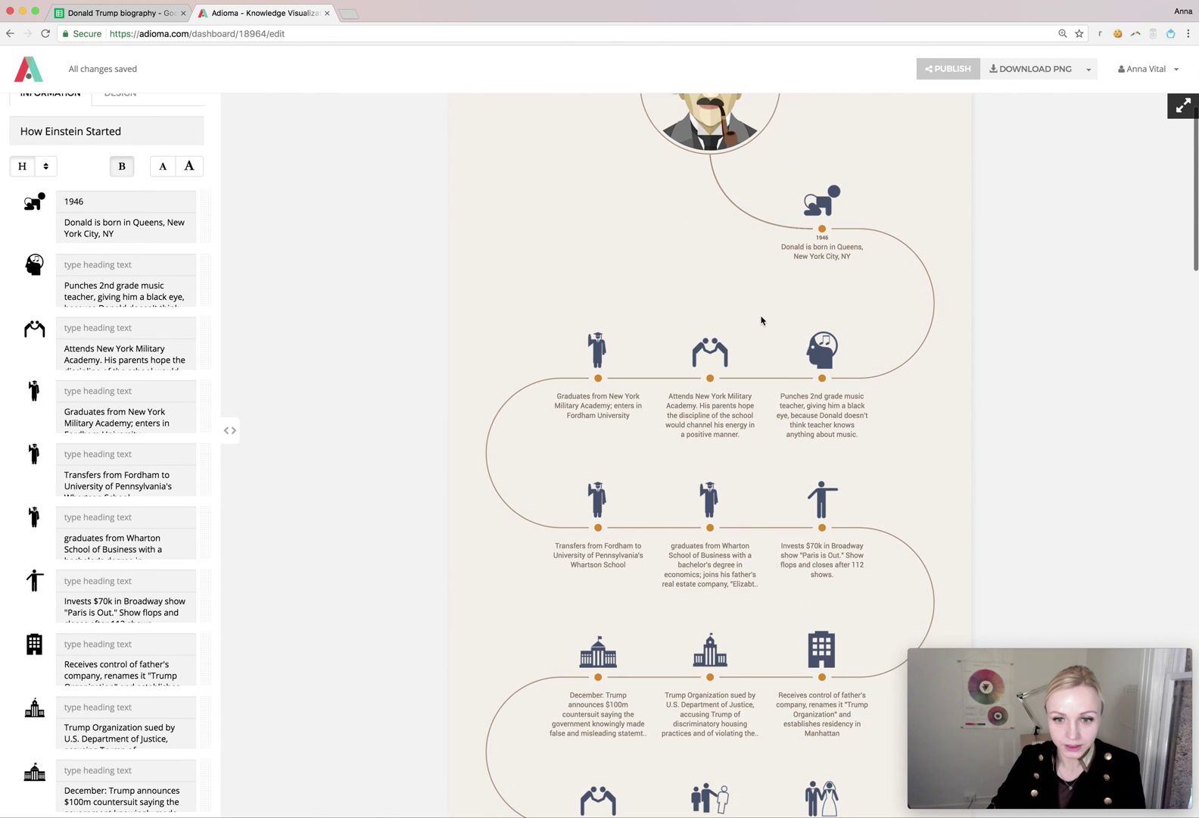
click(825, 355)
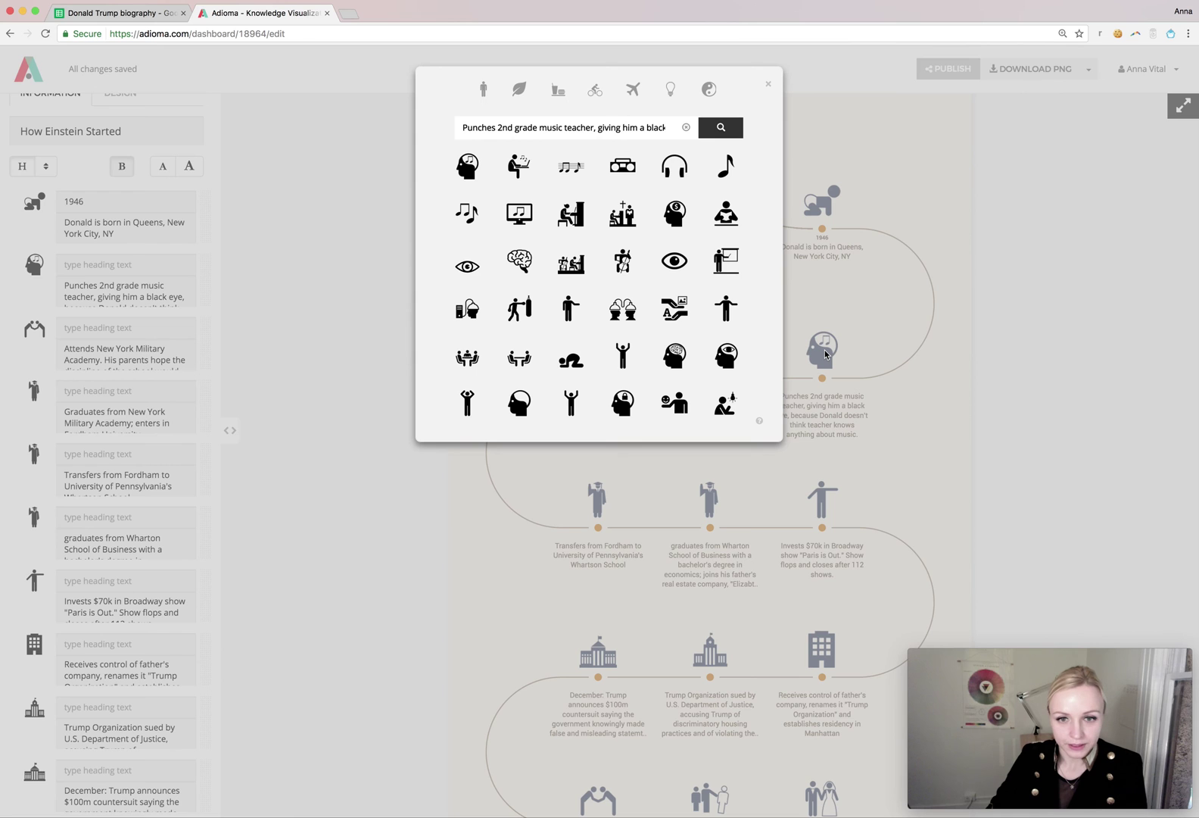
Search the icons for 'hit' and give the music-teacher event the bat-swinging figure
click(686, 127)
click(592, 135)
text(hit)
key(Return)
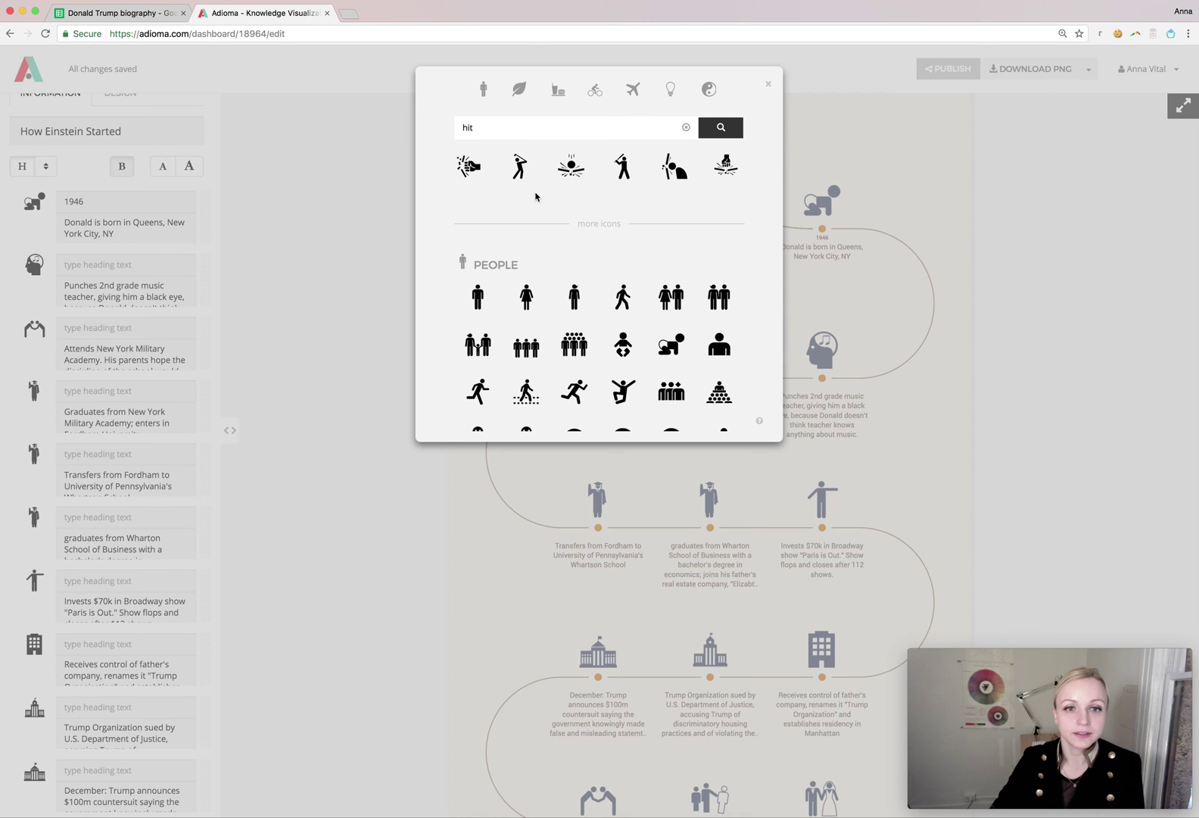
click(624, 170)
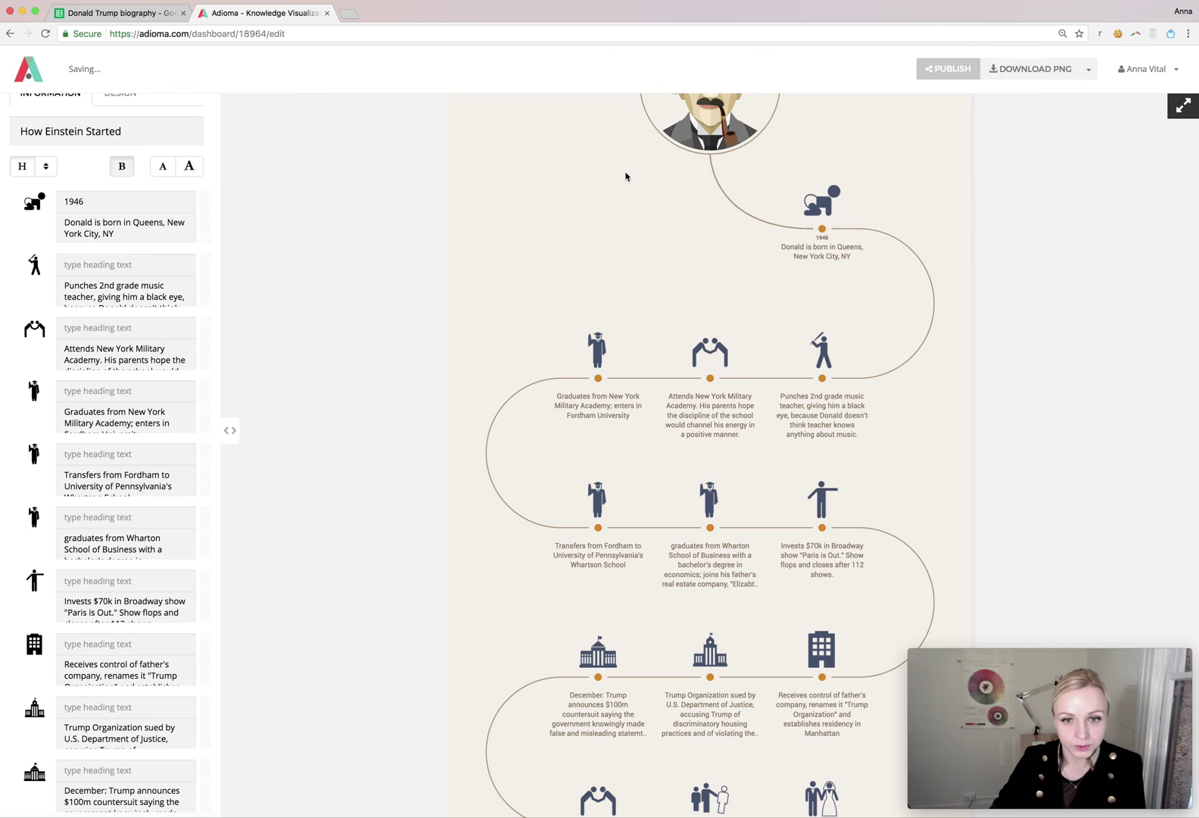
Browse the music-teacher event's icon choices again and close them without changes
click(35, 267)
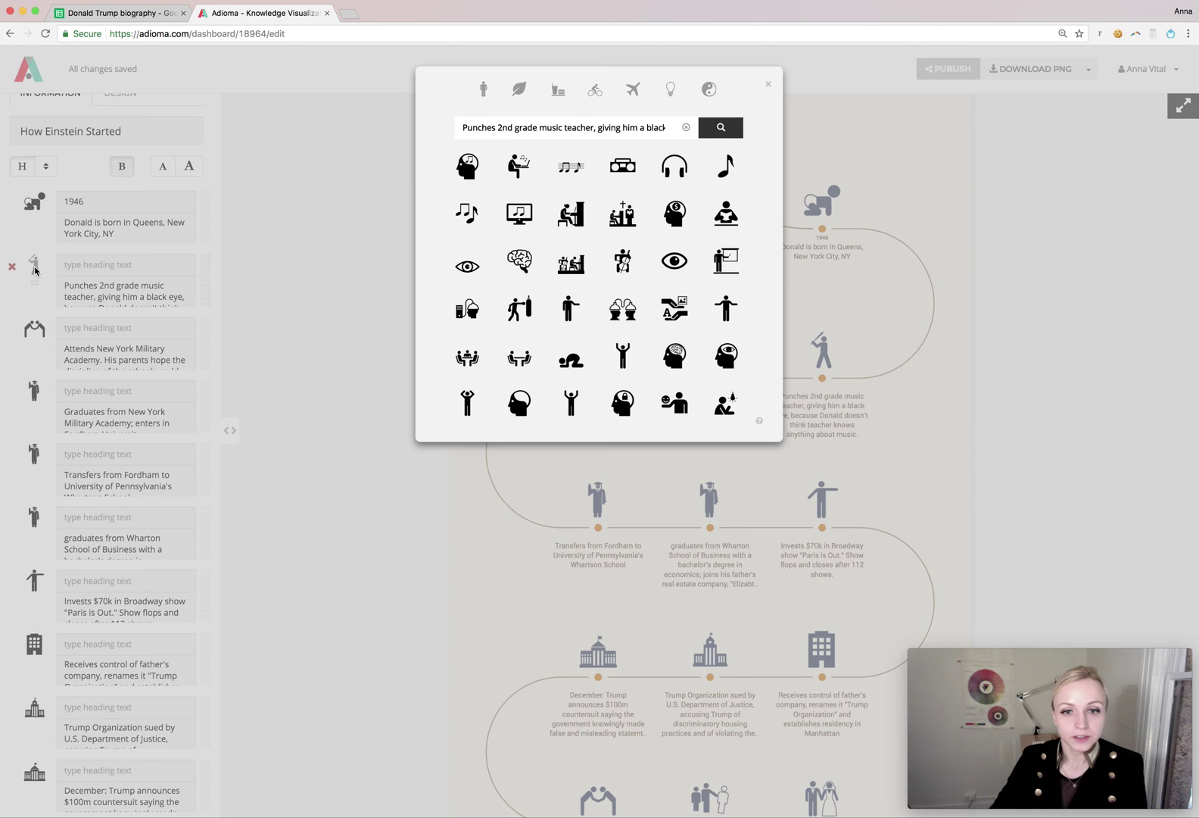
scroll(517, 313, down, 10)
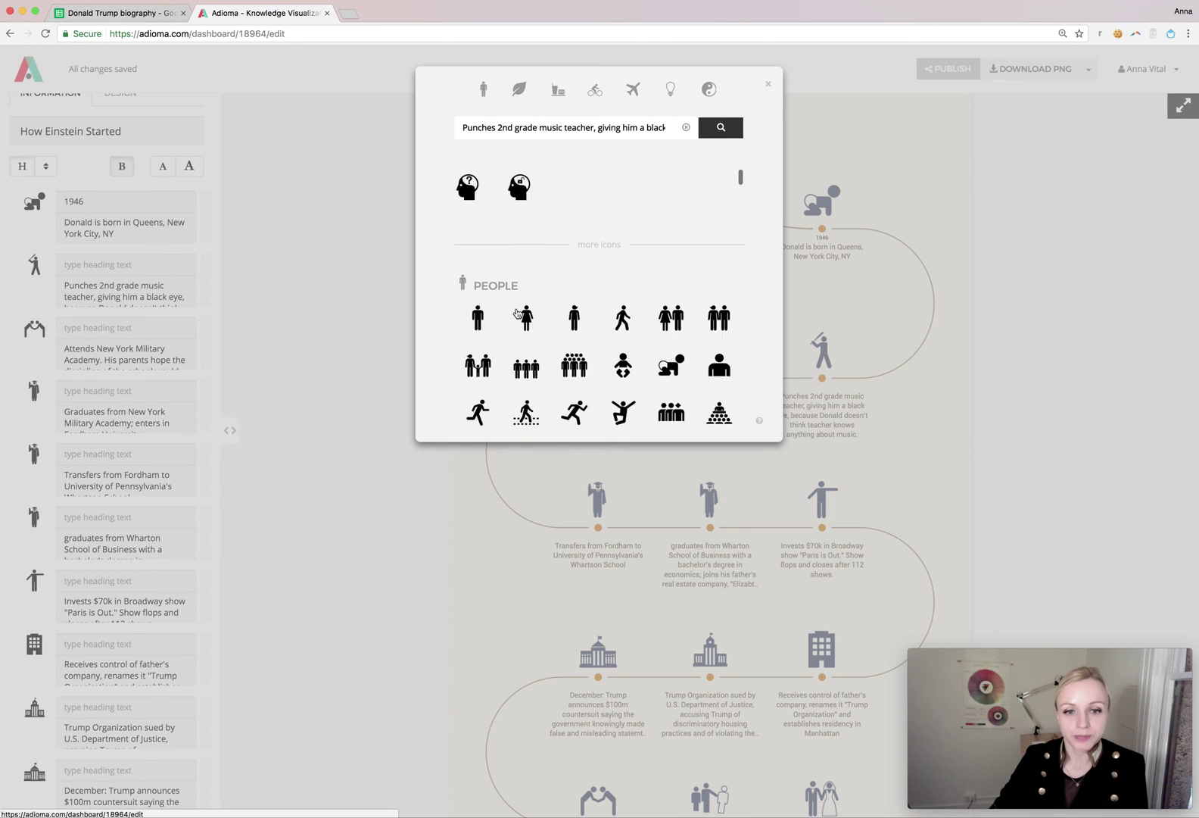
scroll(517, 313, down, 10)
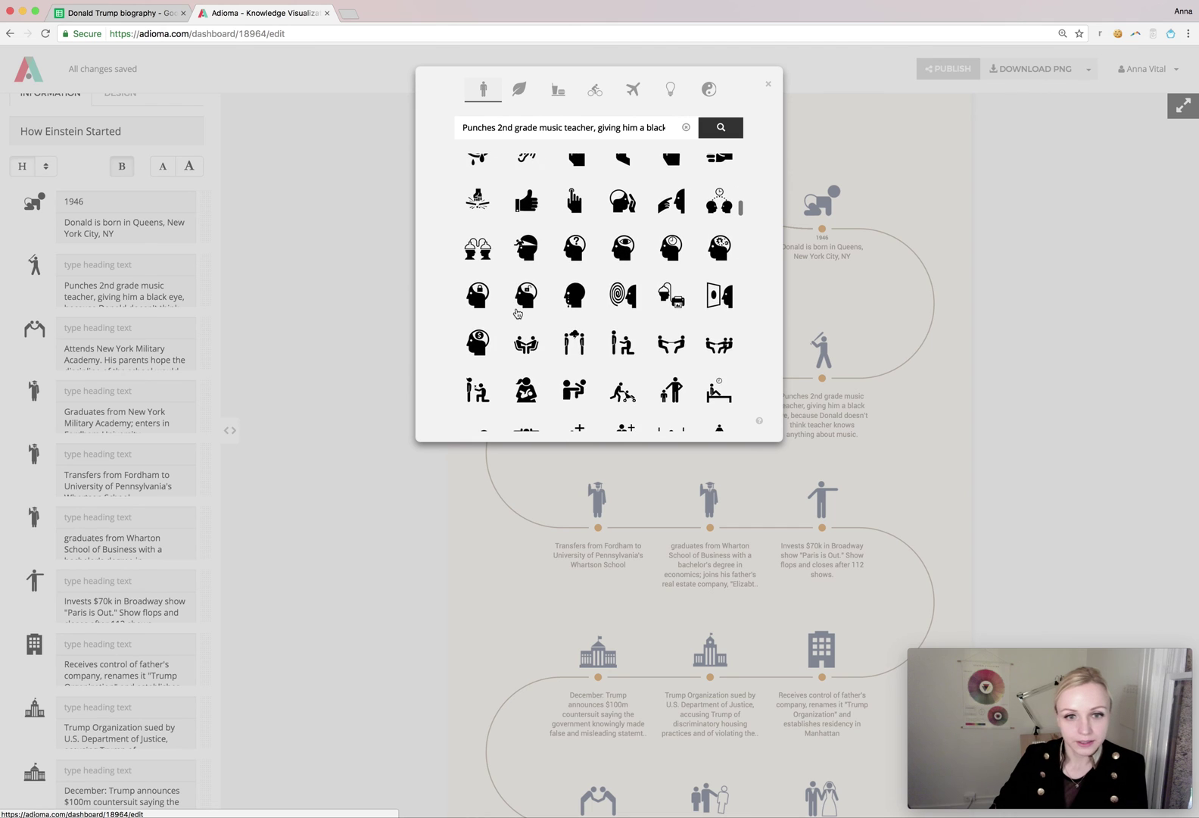
scroll(517, 313, down, 1)
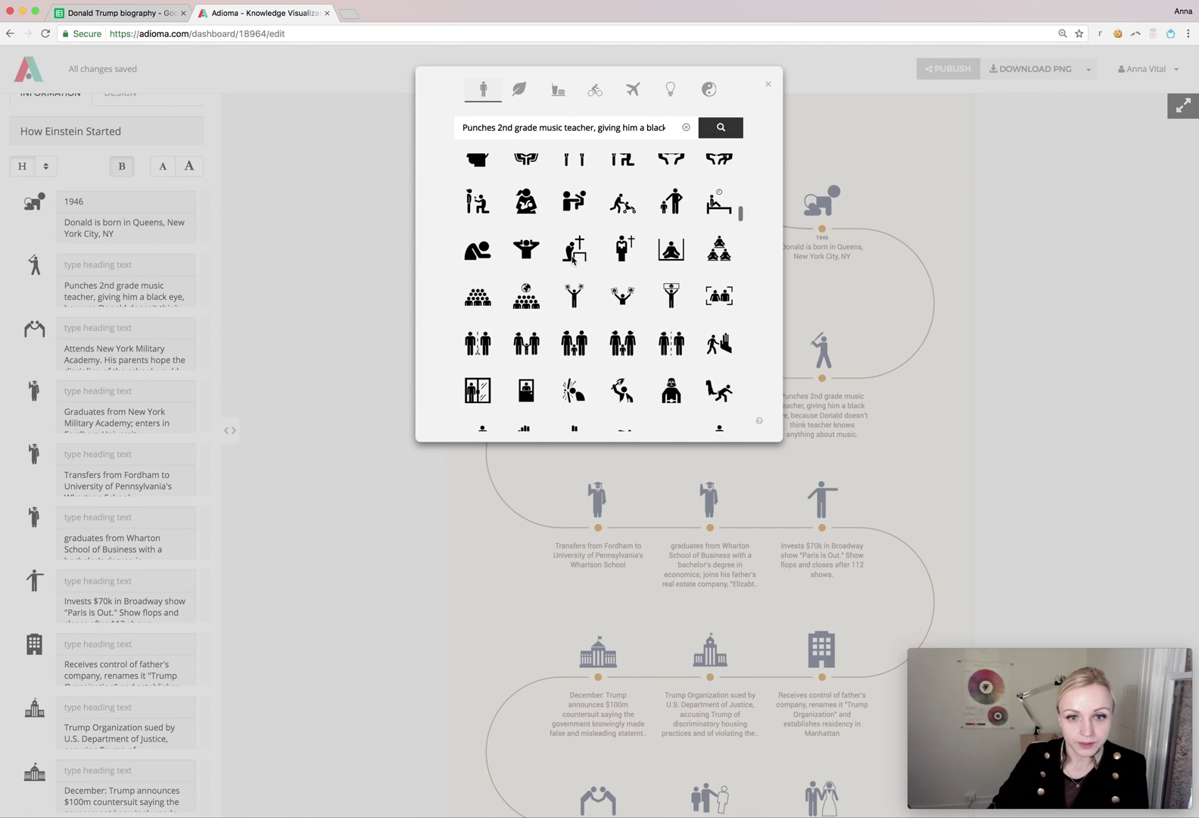
click(767, 84)
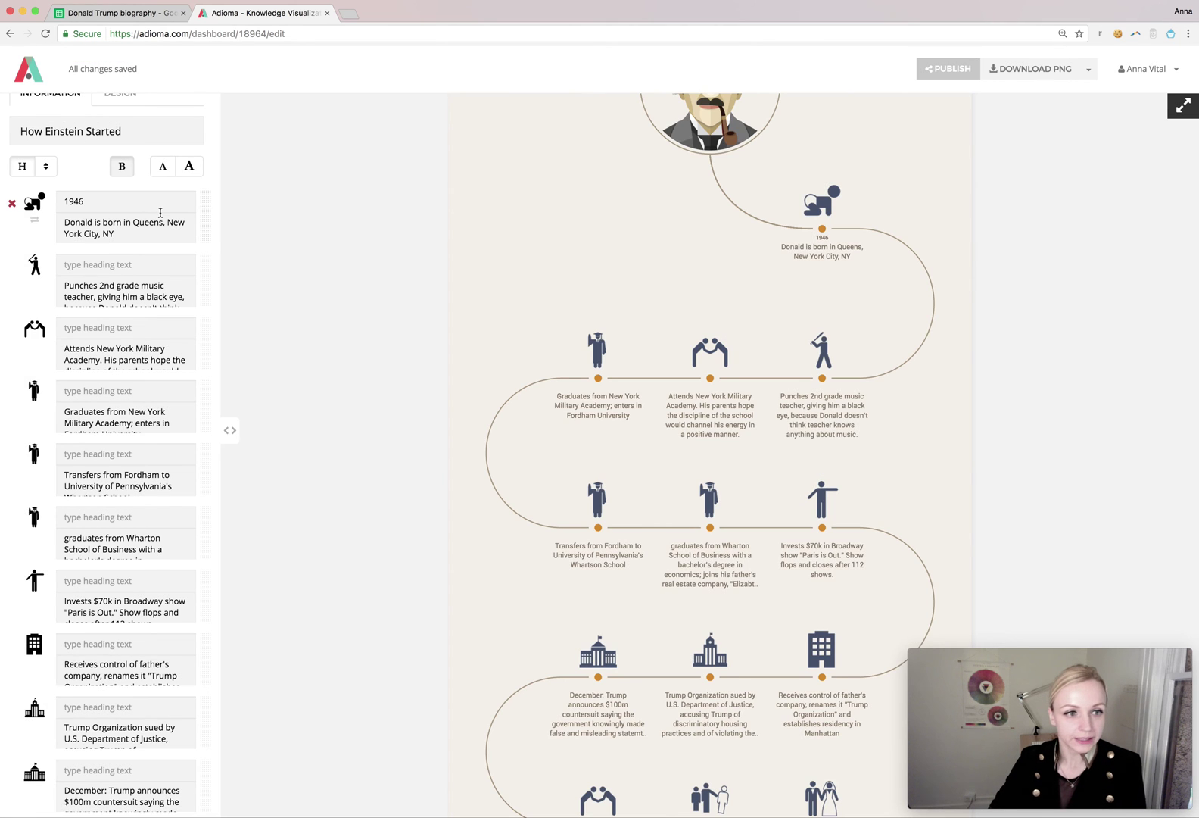
scroll(161, 208, up, 5)
click(68, 151)
Replace 'Einstein' in the title with 'Donald Trump' so it reads 'How Donald Trump Started'
drag(84, 151, 44, 152)
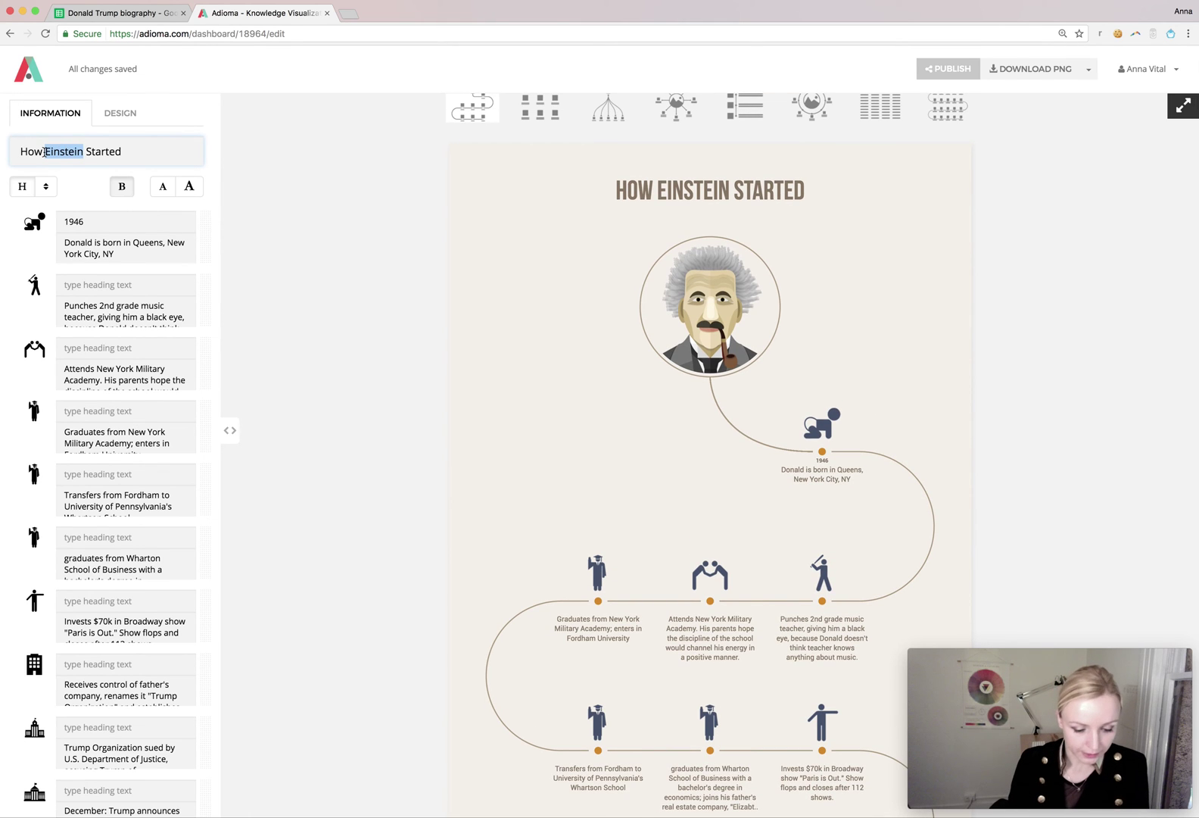
text(Donald trump)
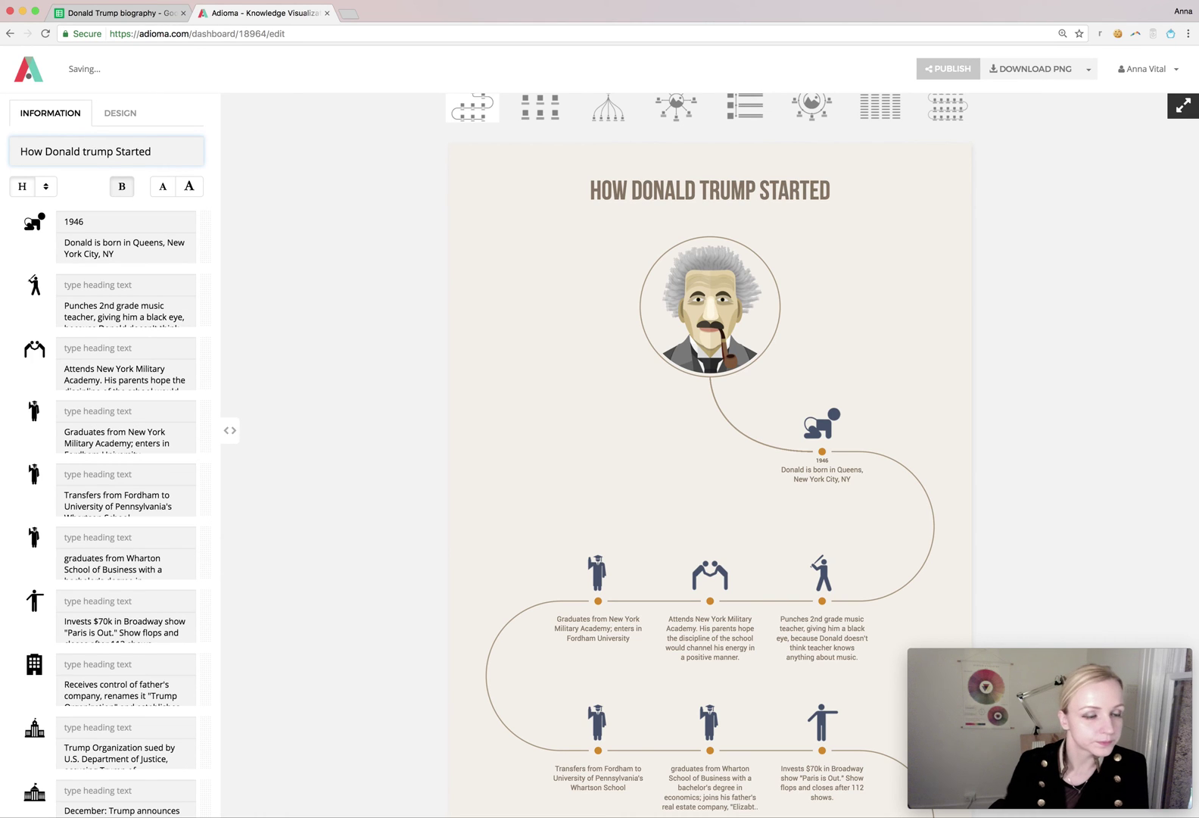
click(87, 153)
key(BackSpace)
text(T)
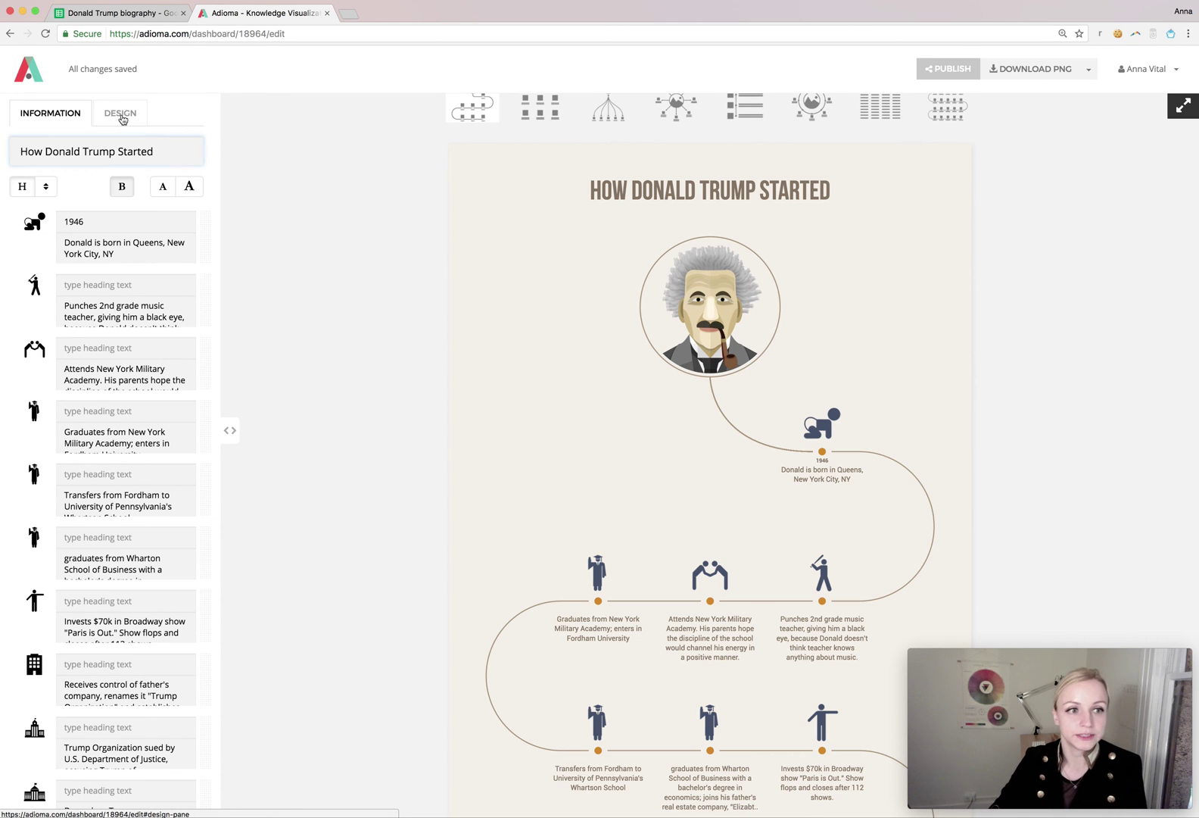
Apply the second palette, lighten the dark icon colour to #646c82, and upload Trump portrait images
click(120, 114)
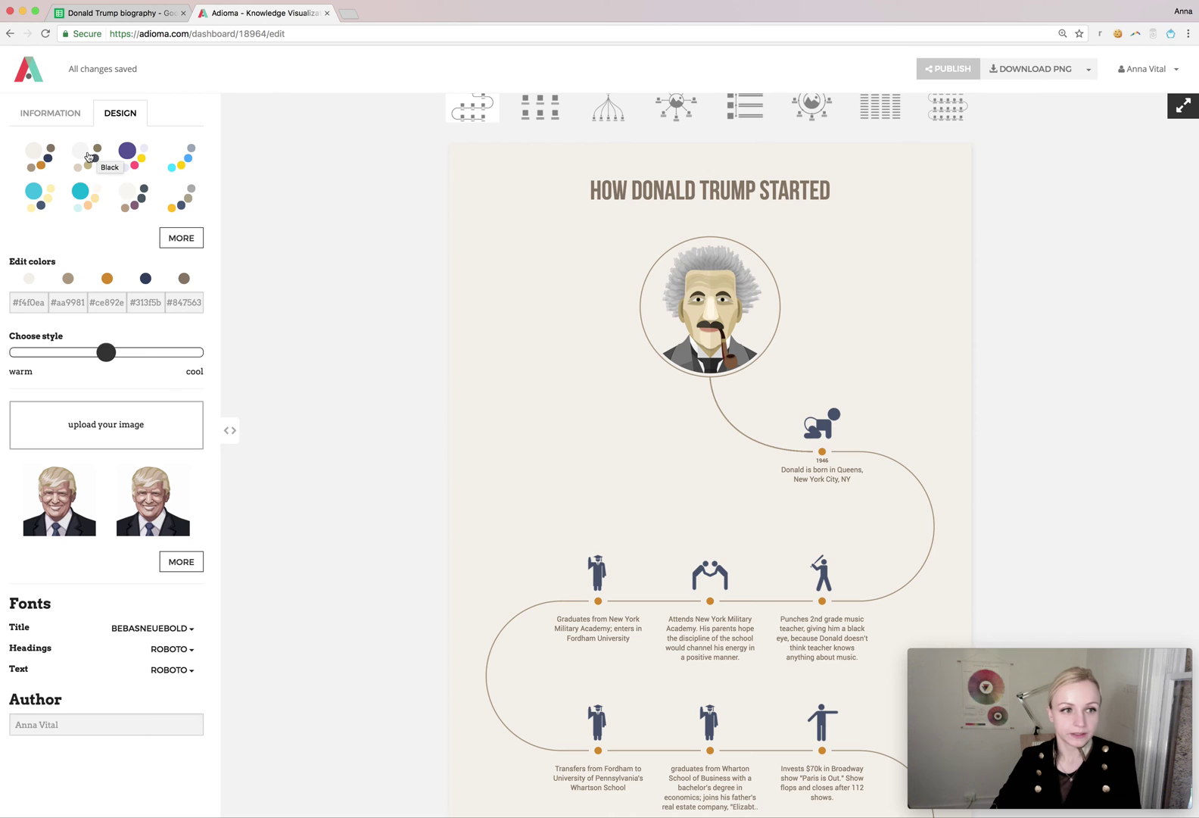
click(89, 156)
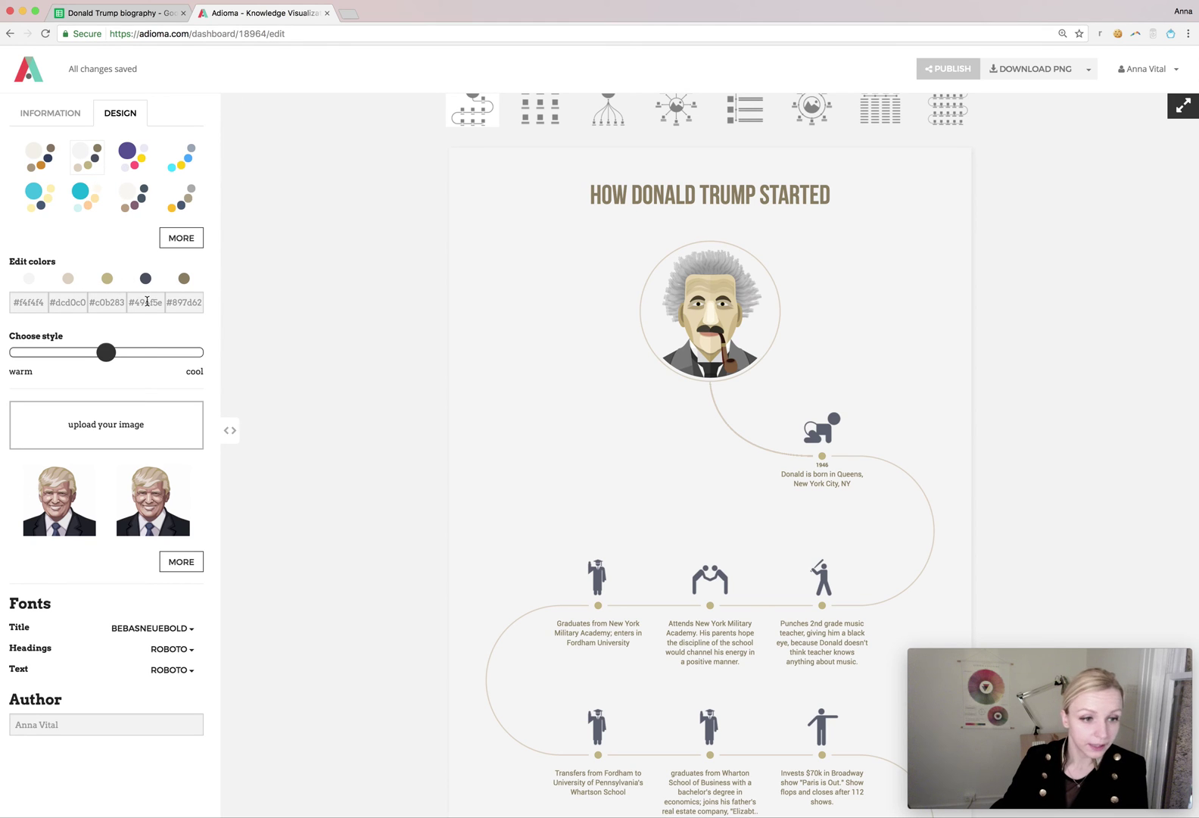
click(147, 301)
click(153, 380)
drag(154, 381, 151, 366)
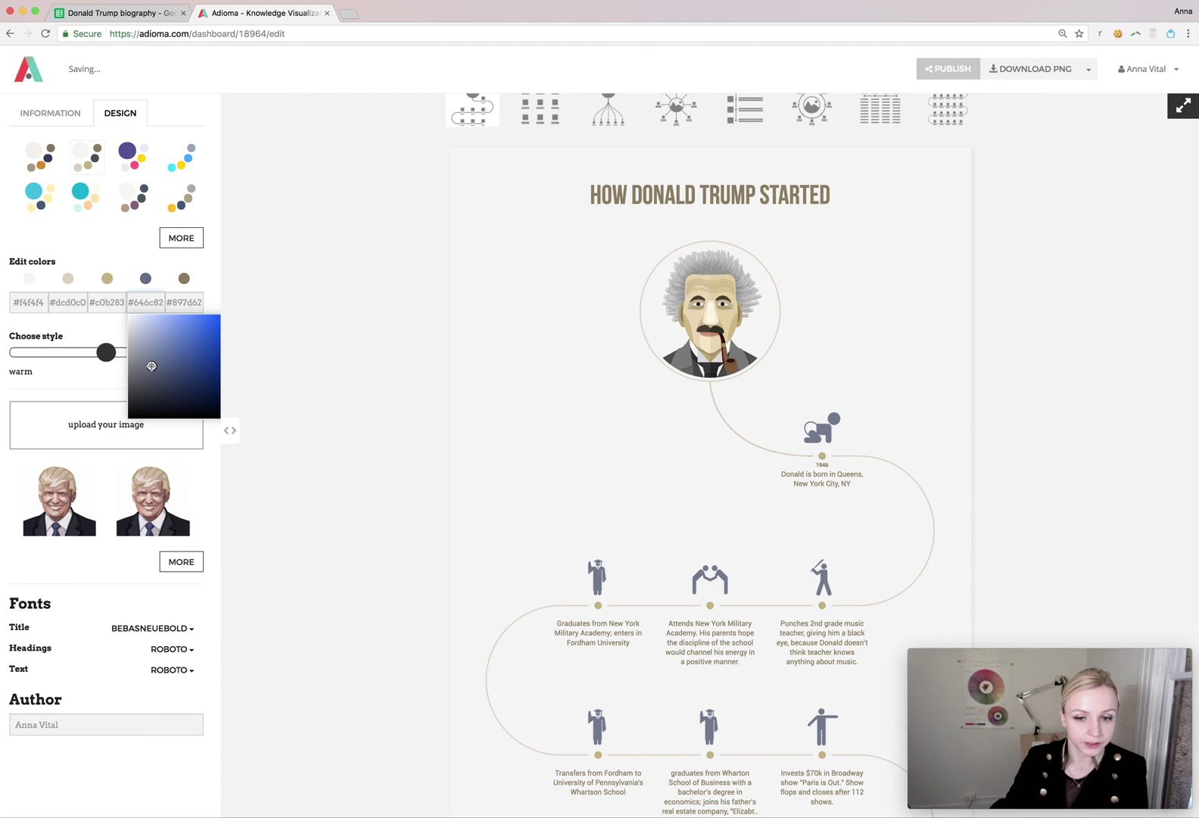
click(259, 297)
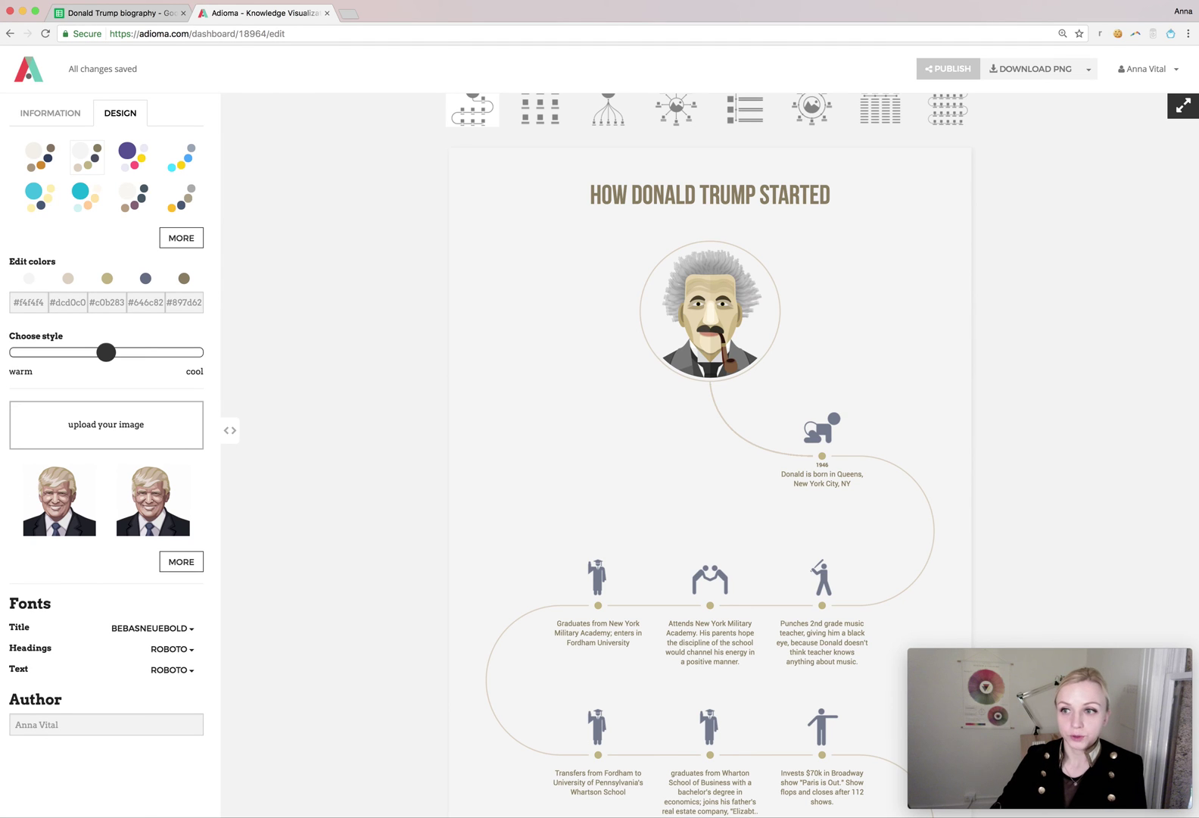
drag(1198, 155, 889, 445)
drag(99, 817, 124, 447)
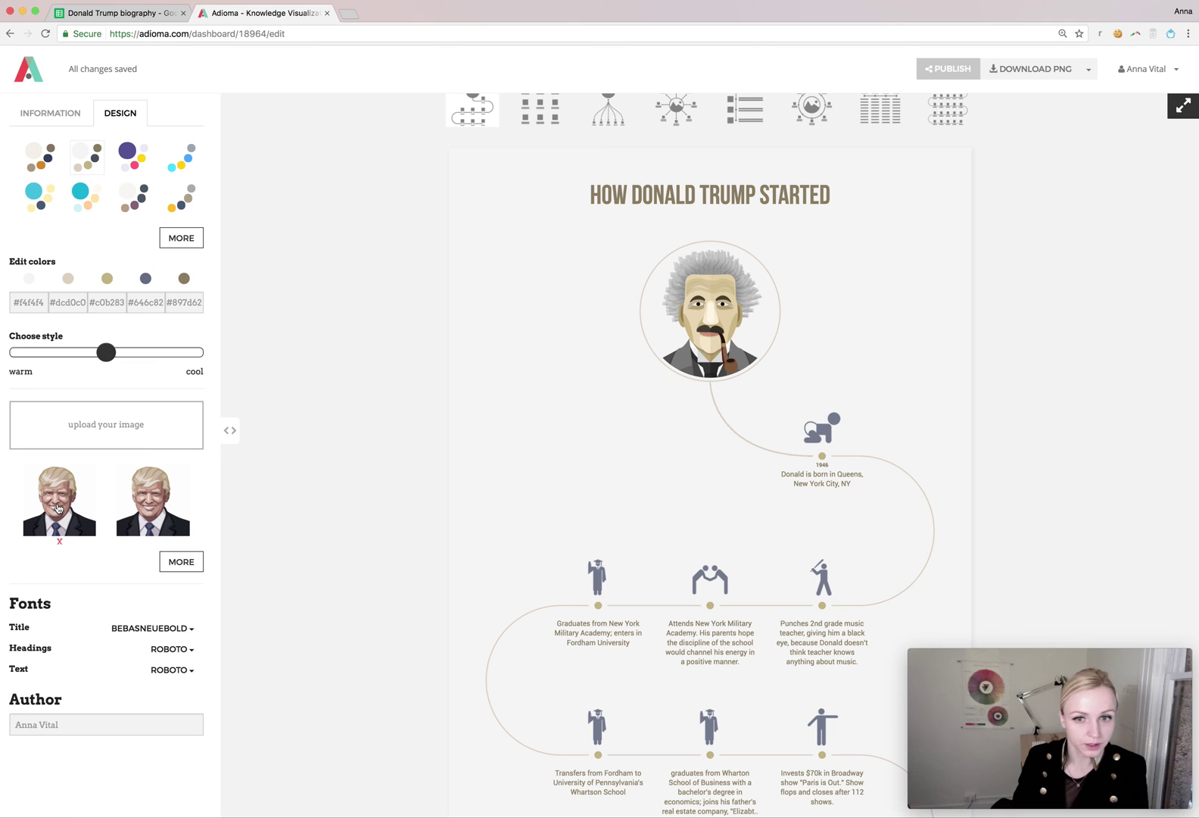
Use the first Trump image as the portrait and set the title font to Merriweather
click(58, 507)
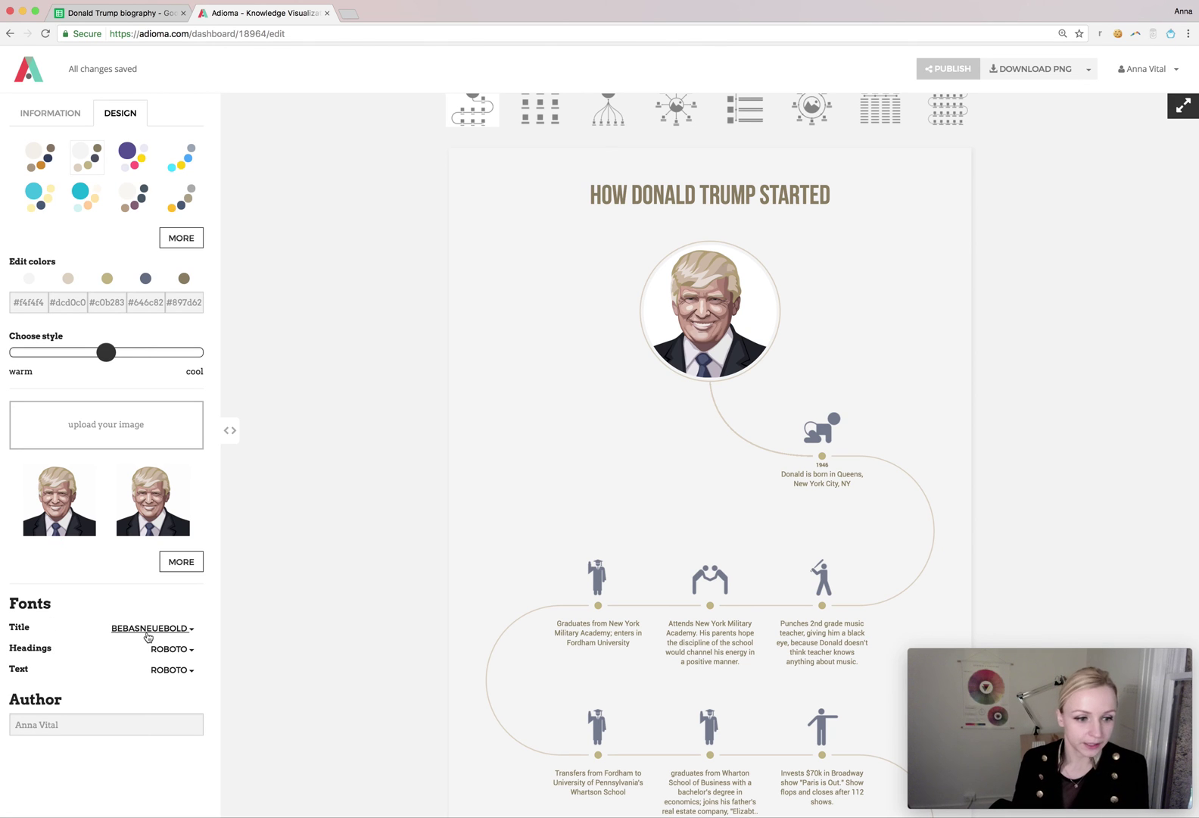
click(185, 629)
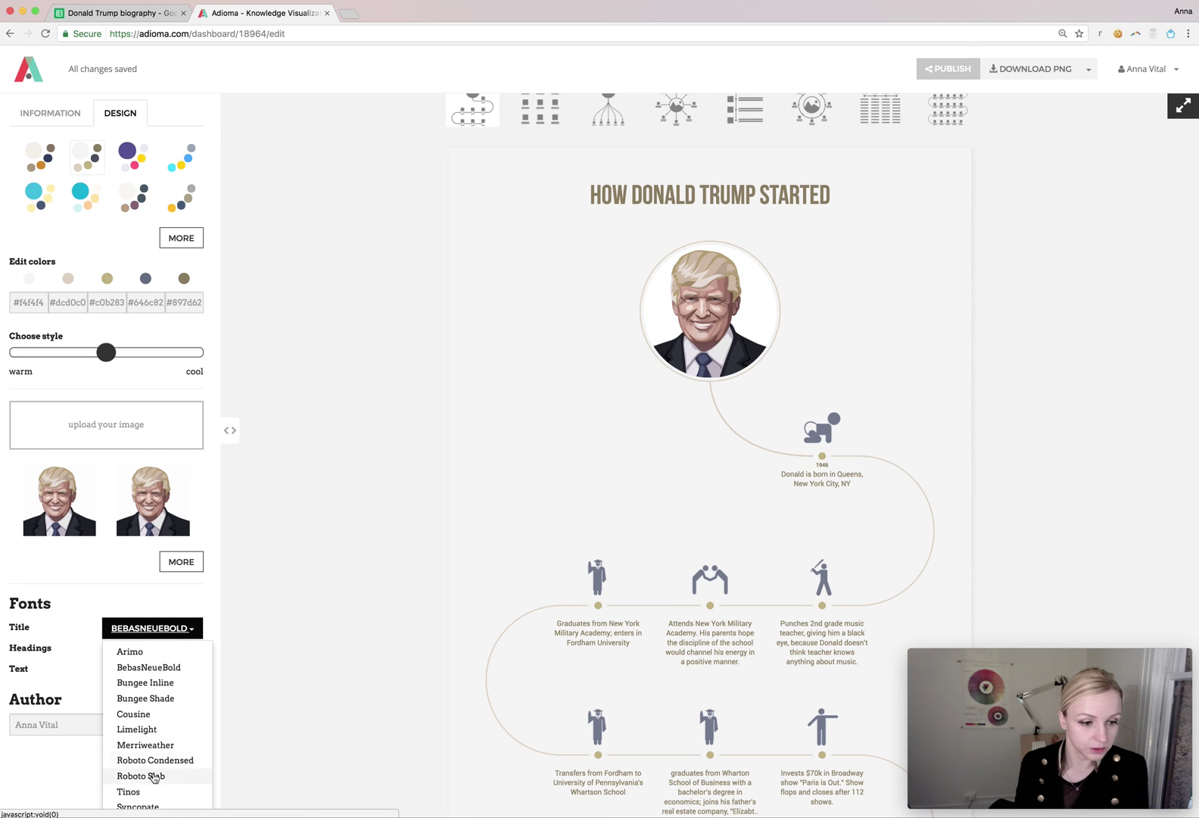
click(149, 746)
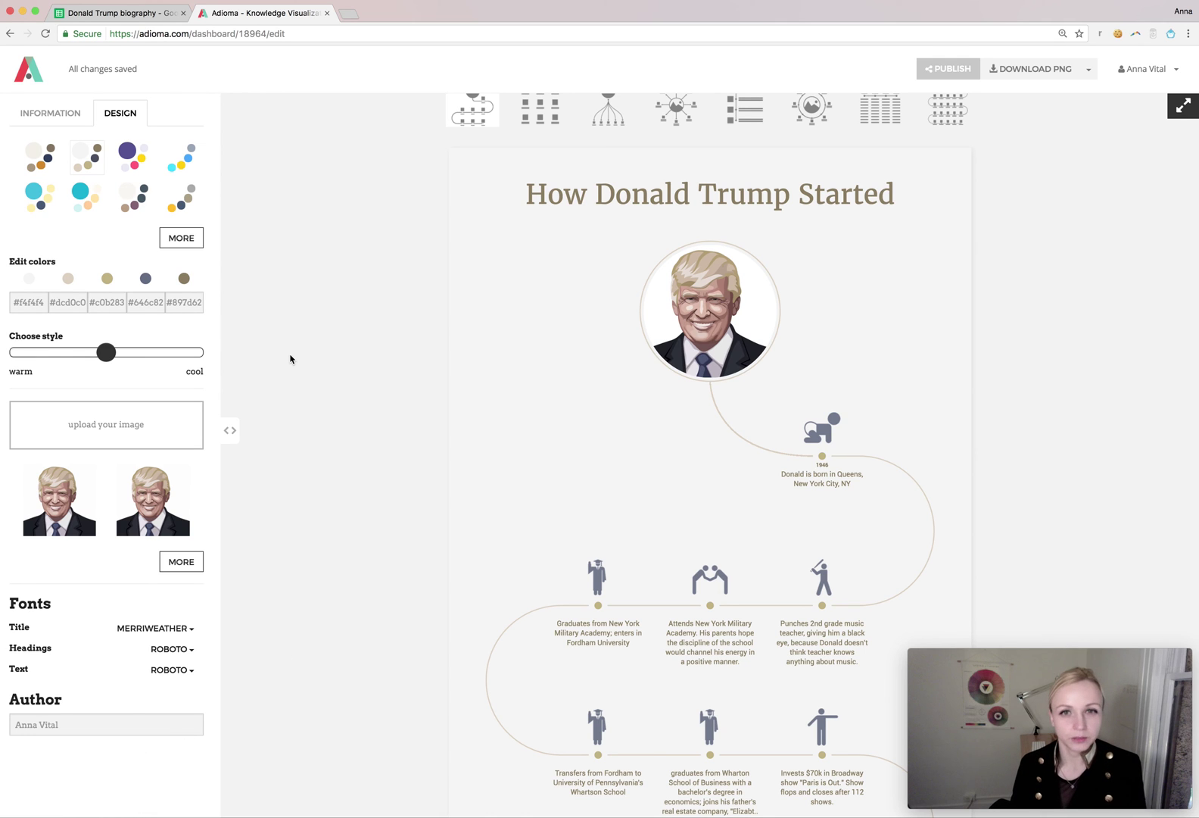
scroll(292, 360, up, 1)
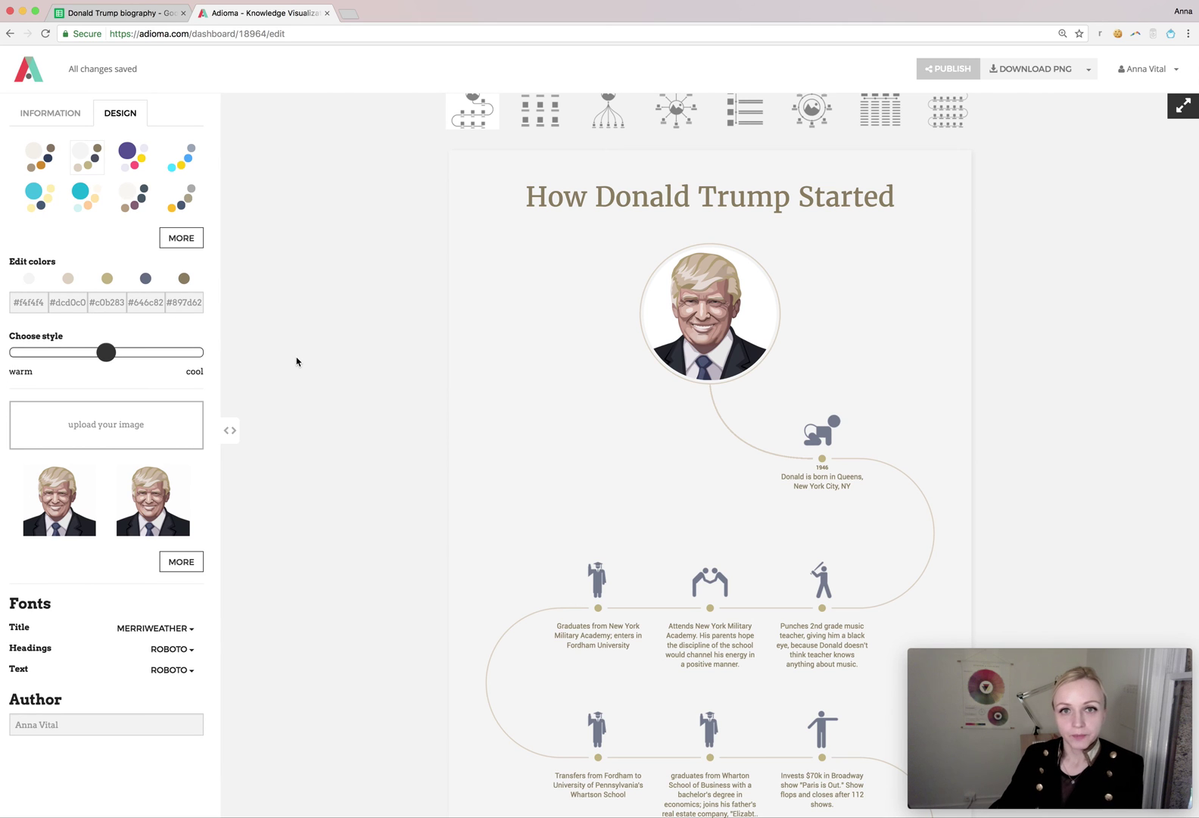
Review the infographic and try the multi-column timeline template
scroll(296, 361, up, 2)
scroll(296, 361, down, 15)
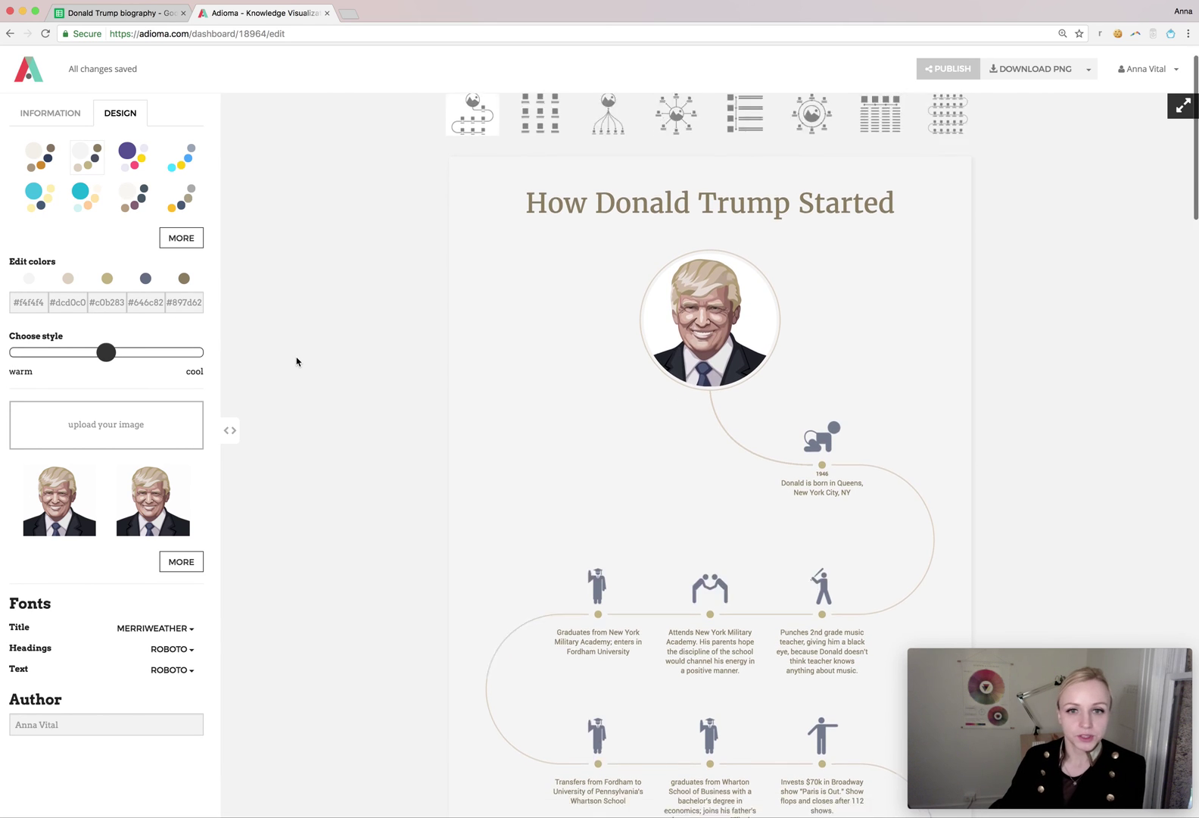
scroll(296, 361, down, 15)
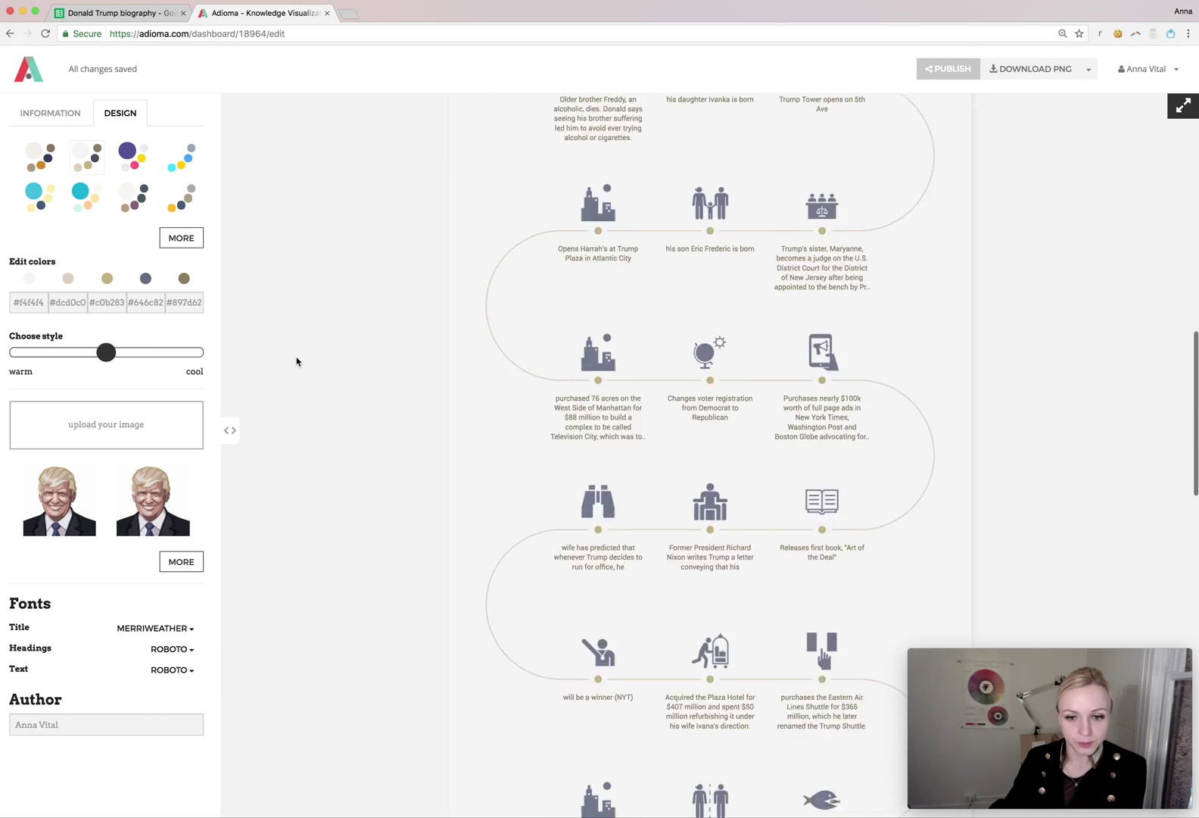
scroll(296, 361, up, 20)
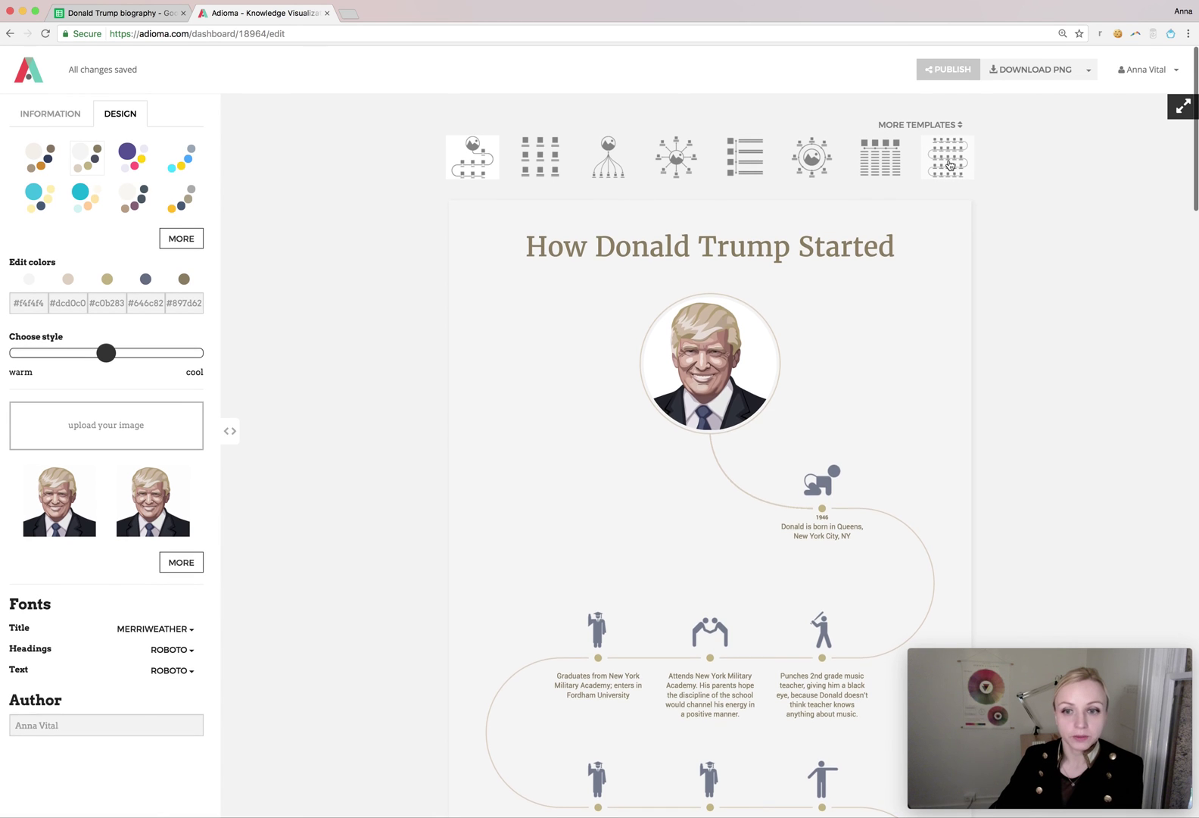
click(949, 165)
scroll(841, 263, down, 10)
scroll(842, 262, up, 10)
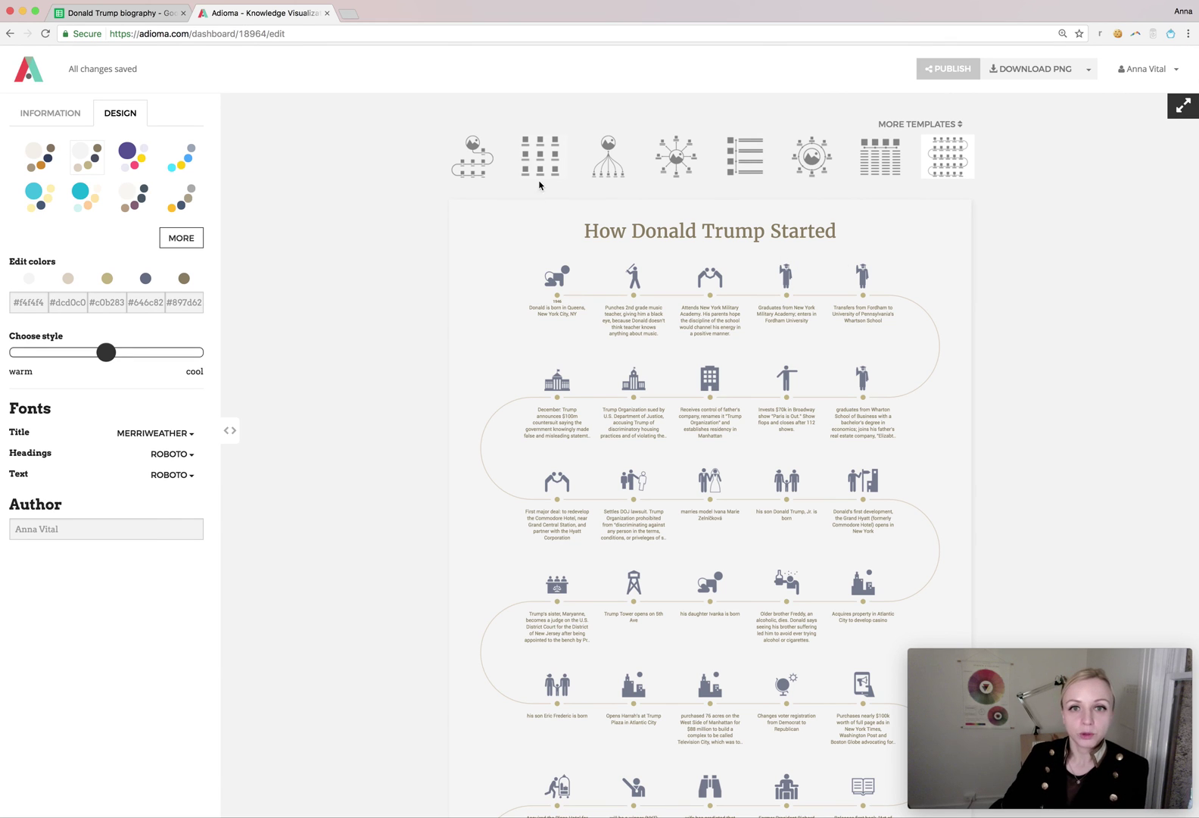
Restore the winding portrait timeline layout, download it as PNG, and view the image
click(477, 161)
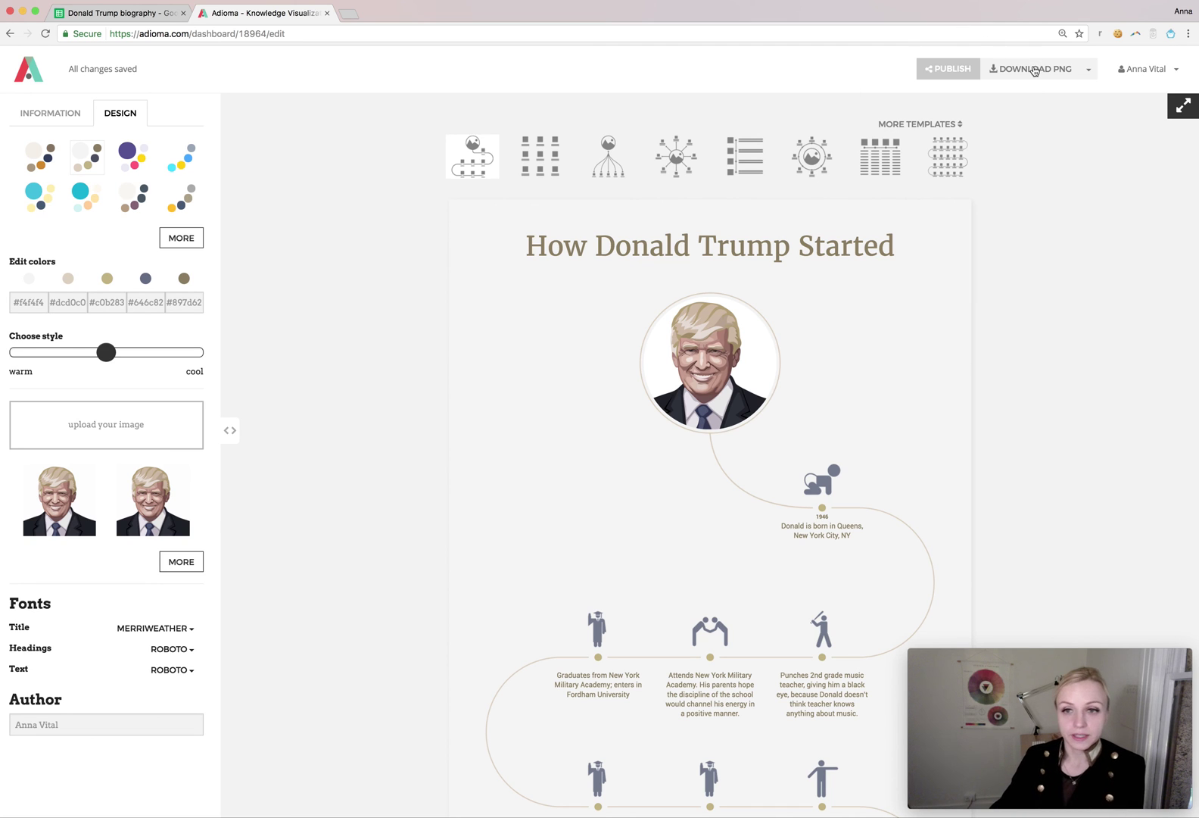
click(1035, 70)
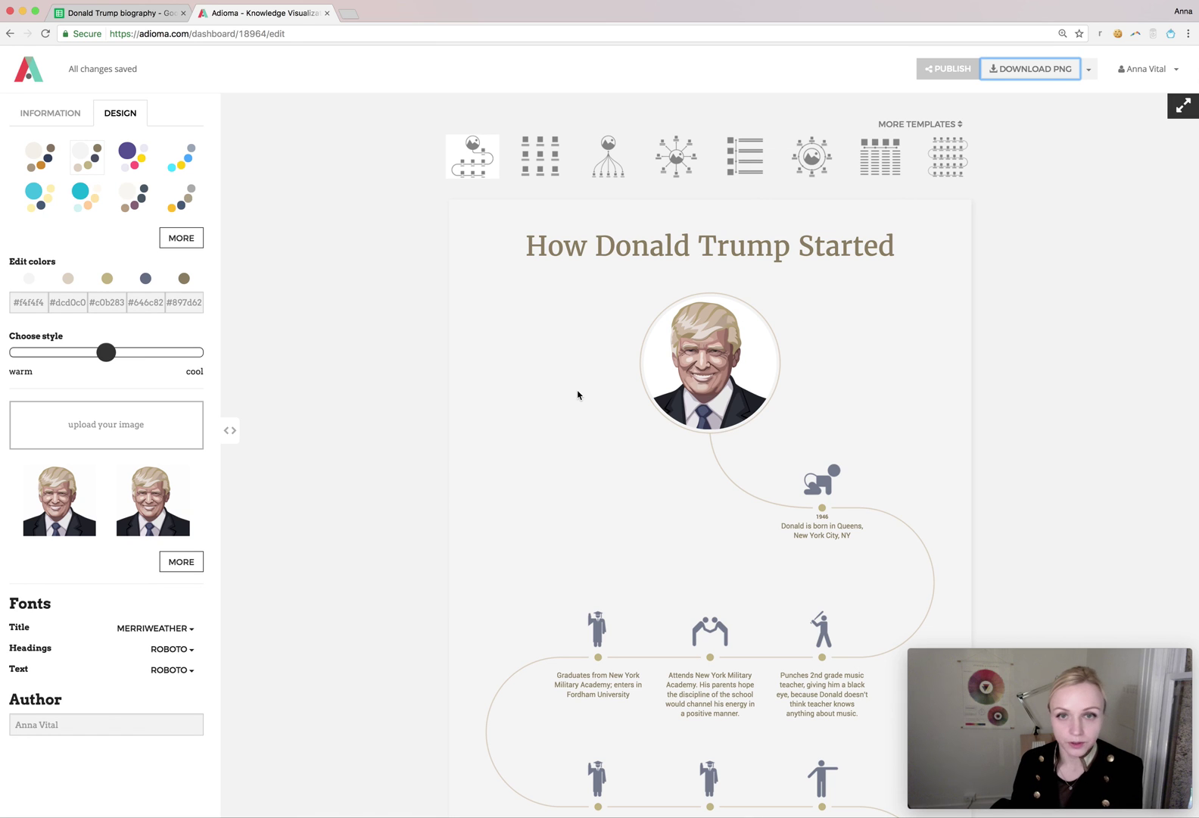
key(super+Tab)
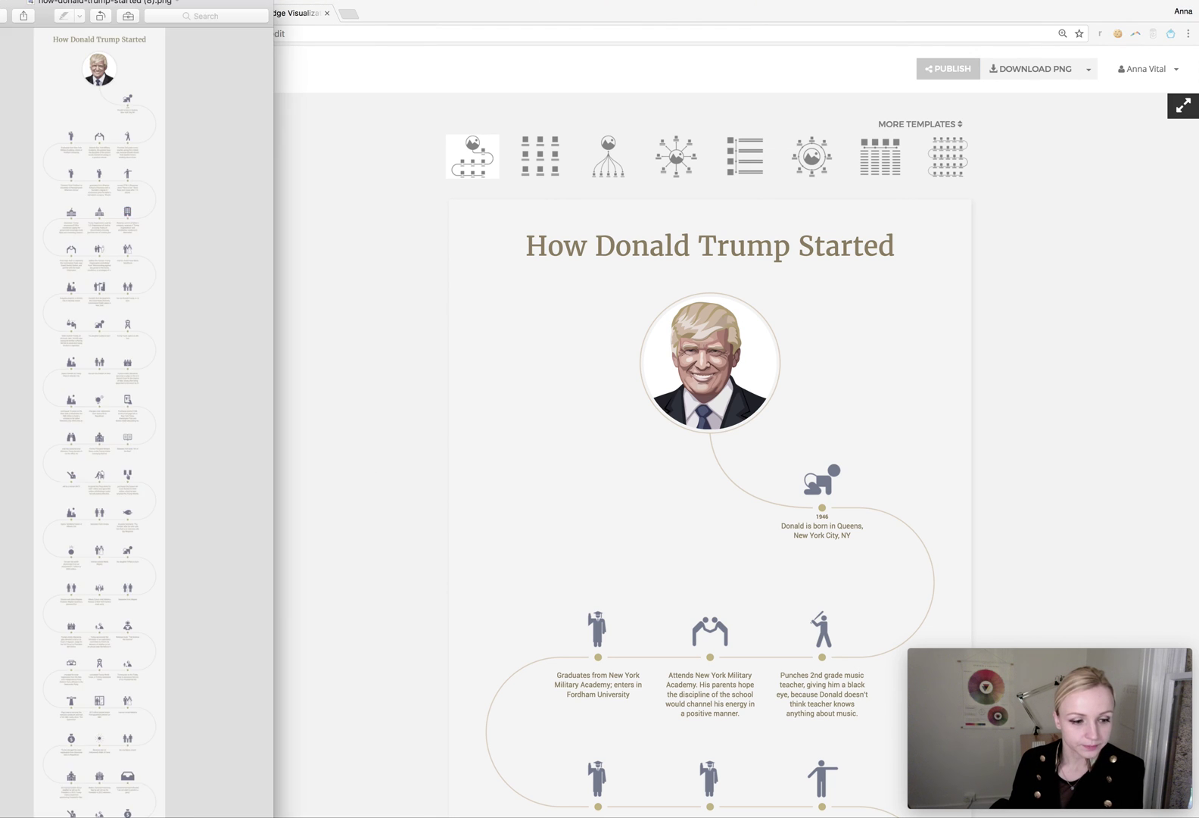
drag(201, 8, 500, 7)
drag(572, 333, 1198, 333)
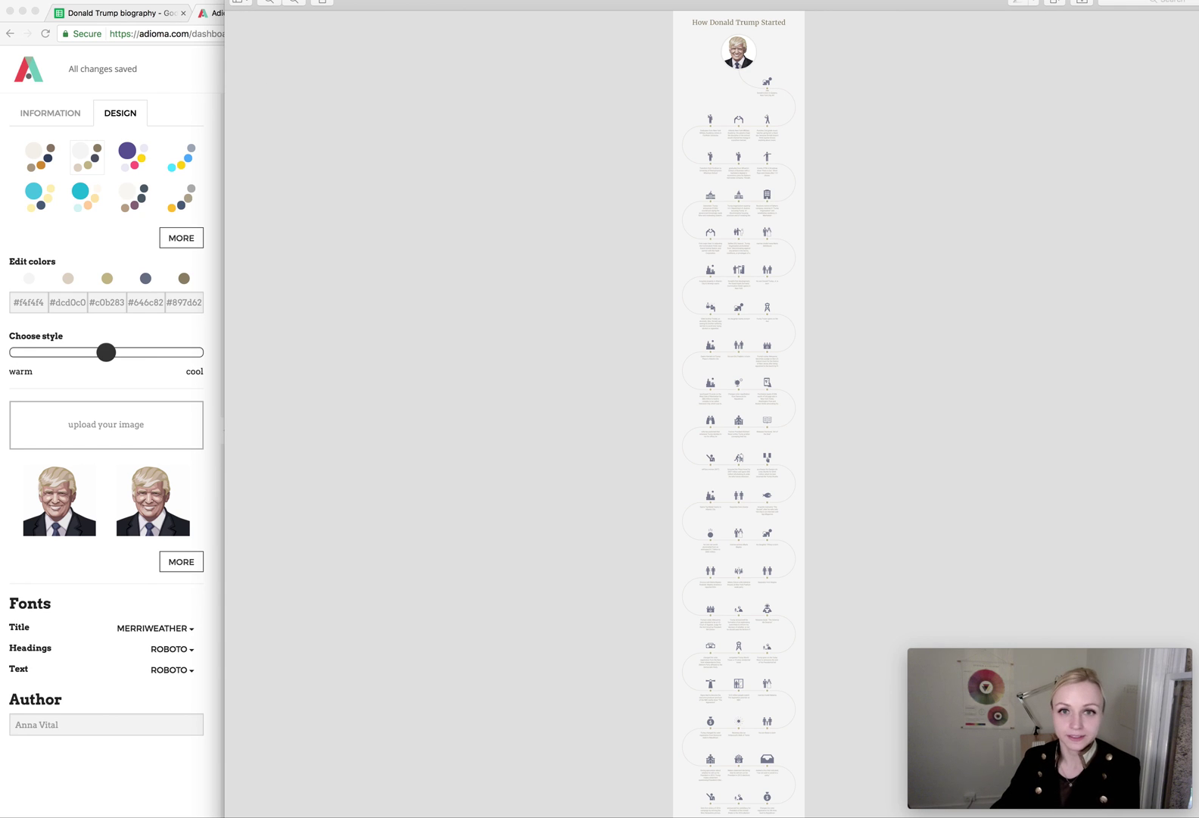
key(super+w)
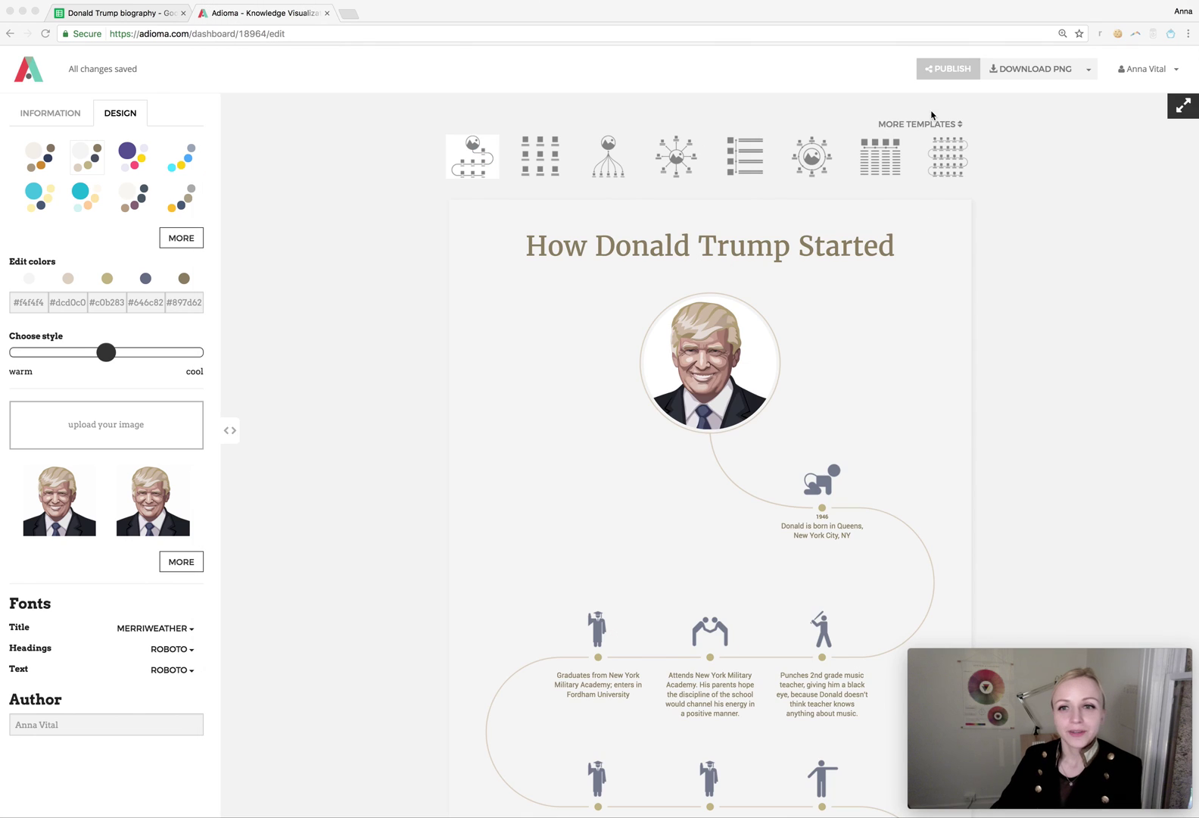
Publish the infographic and select the web address of its public 'How Donald Trump Started' page
click(947, 76)
click(946, 76)
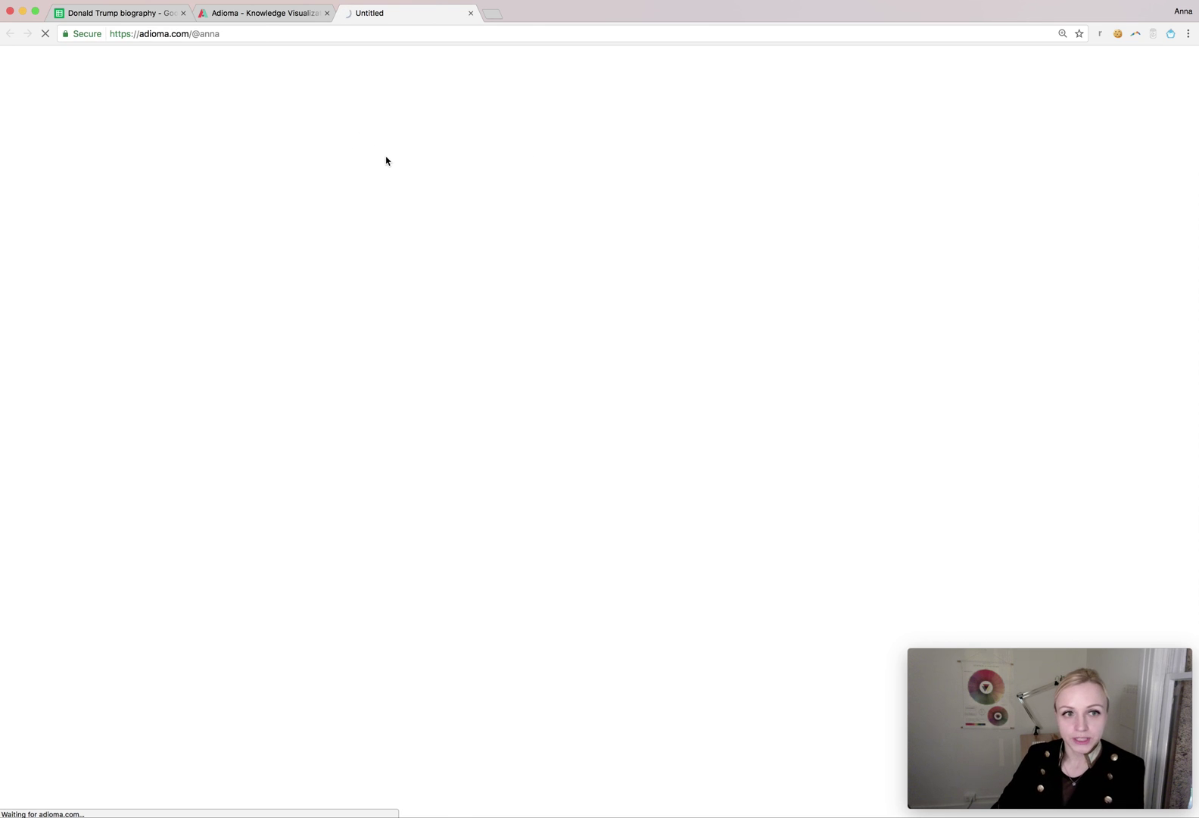
click(322, 244)
click(410, 34)
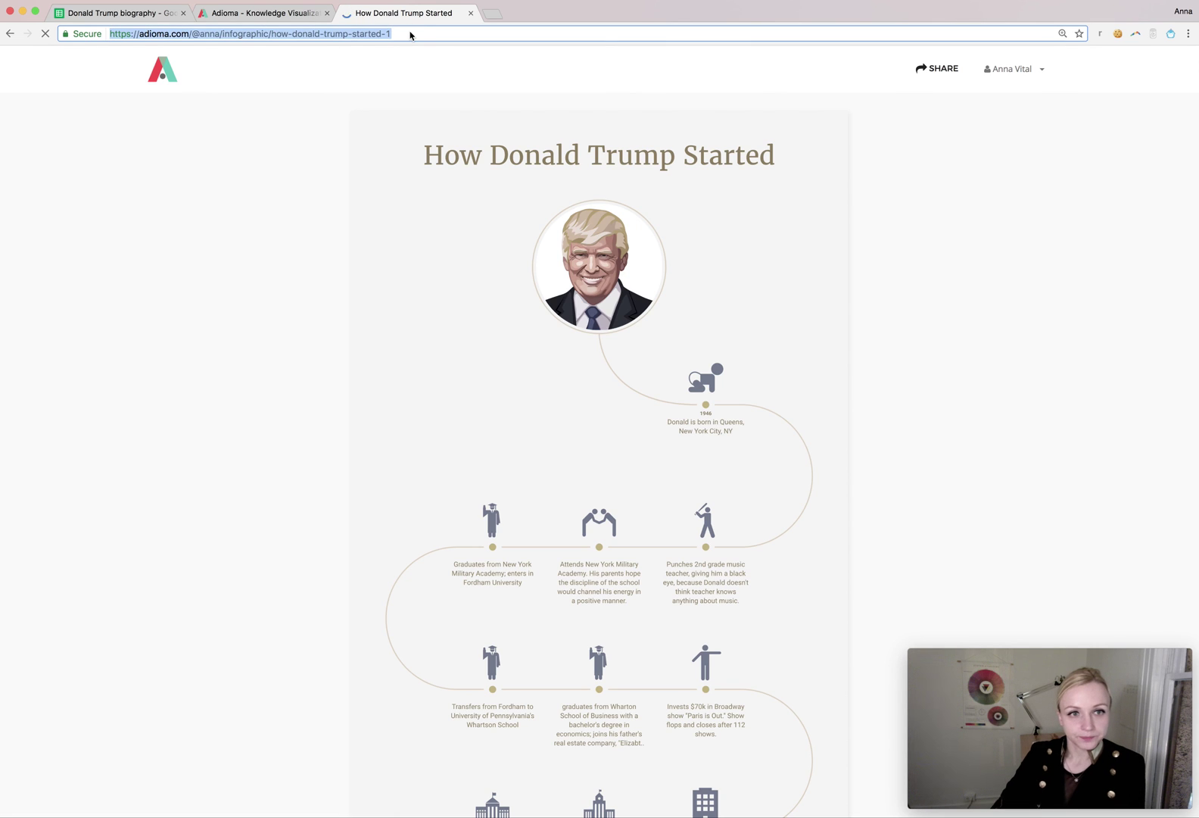